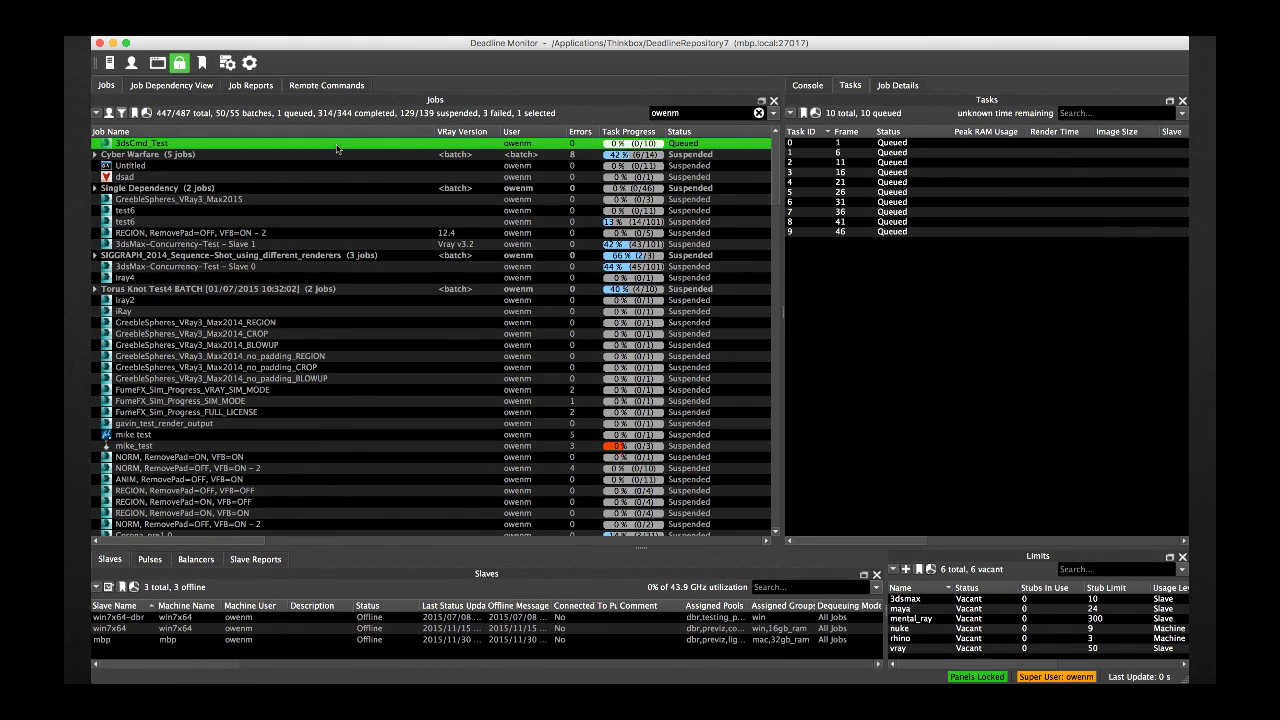
- Set the 3dsCmd_Test job's frame list to the individual frames 0,5,10,15,20 and accept requeuing its tasks
click(388, 248)
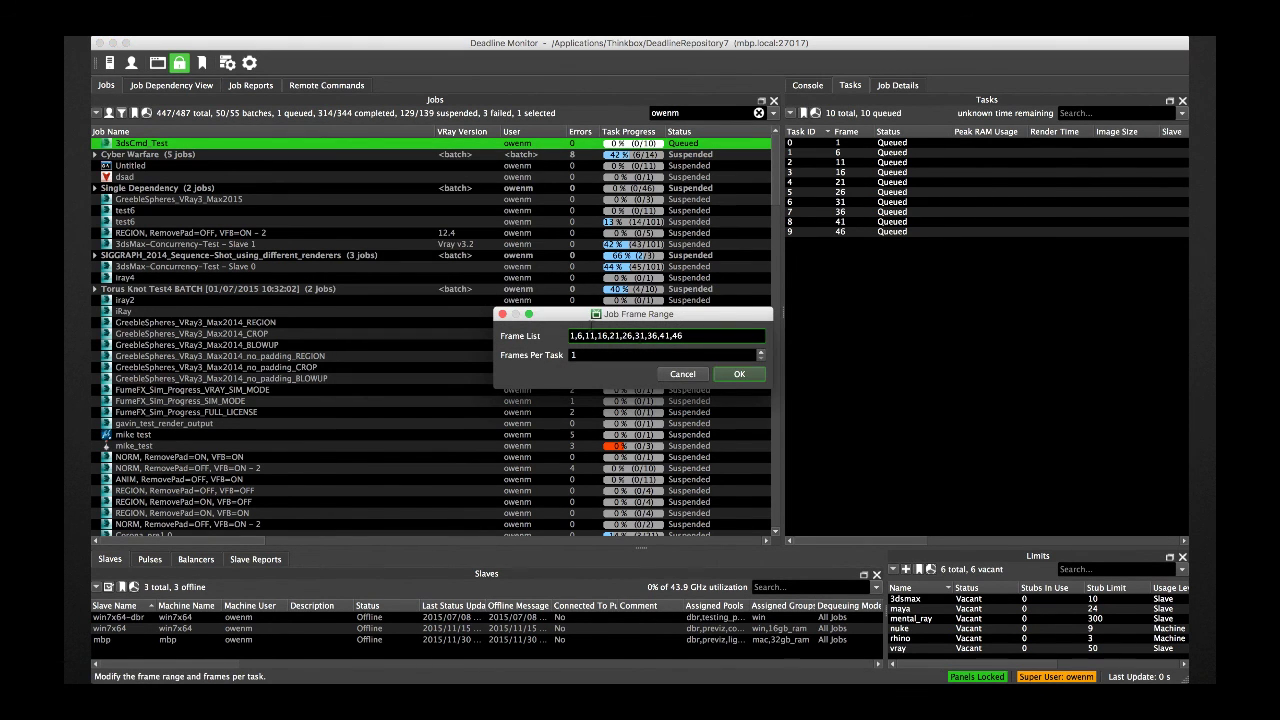
drag(690, 336, 568, 336)
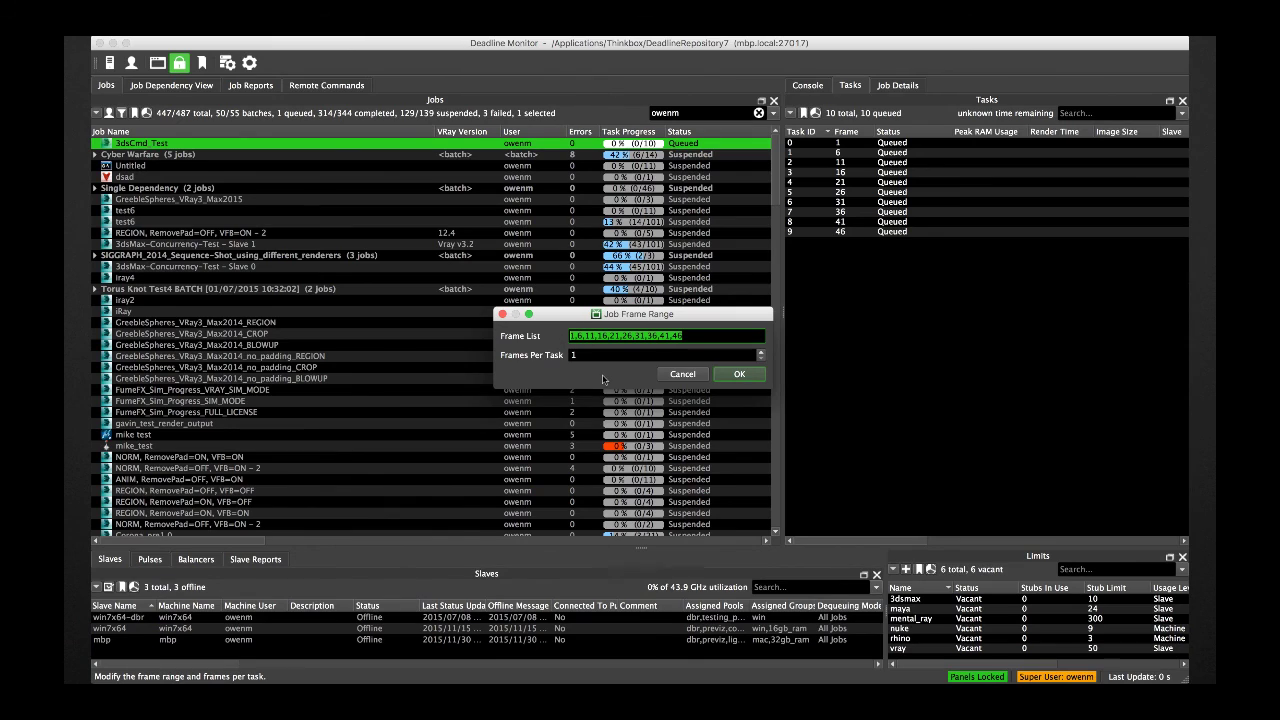
text(0,5,10)
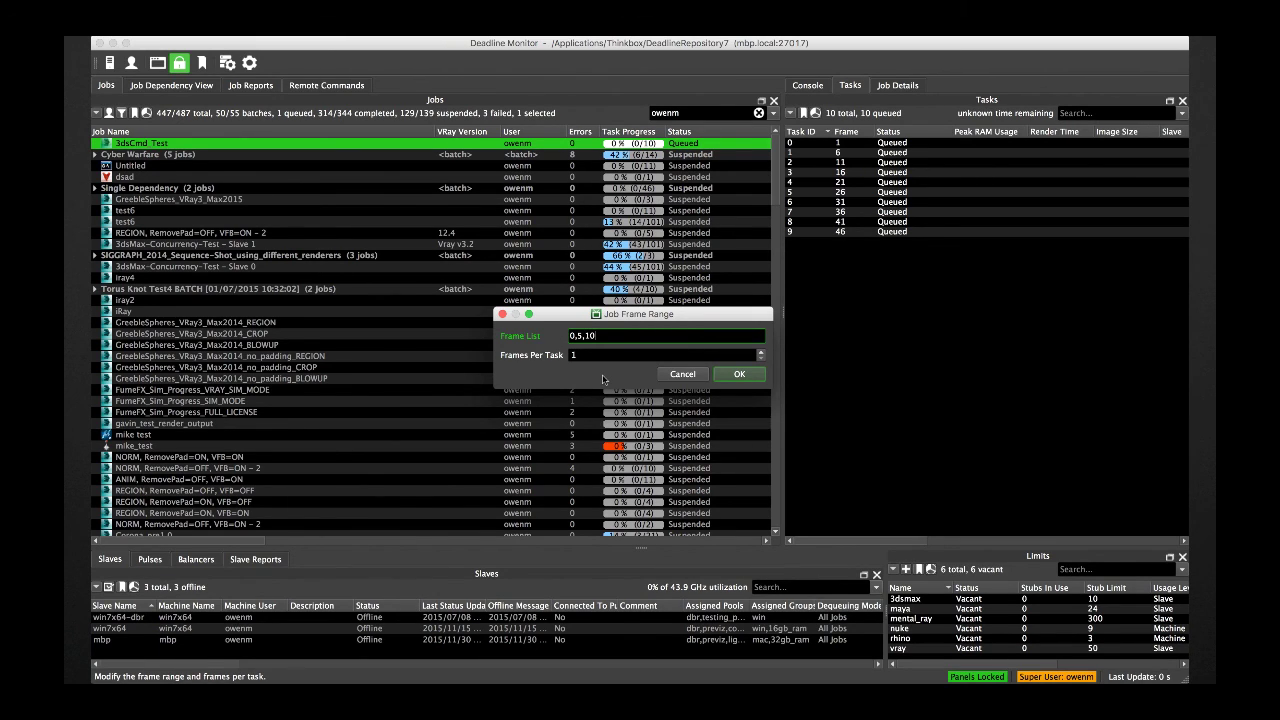
text(,15,20)
click(733, 374)
click(728, 370)
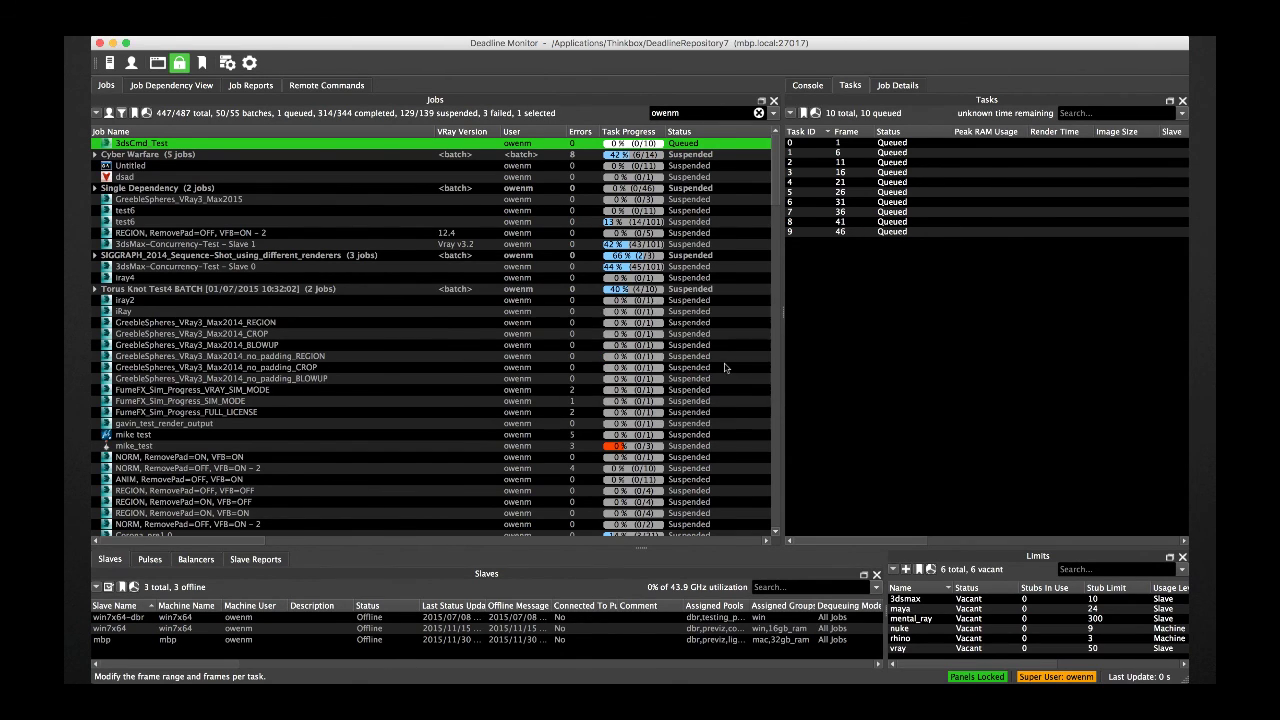
- Change the 3dsCmd_Test job's frame list to the continuous range 1-50 and accept requeuing its tasks
right_click(420, 147)
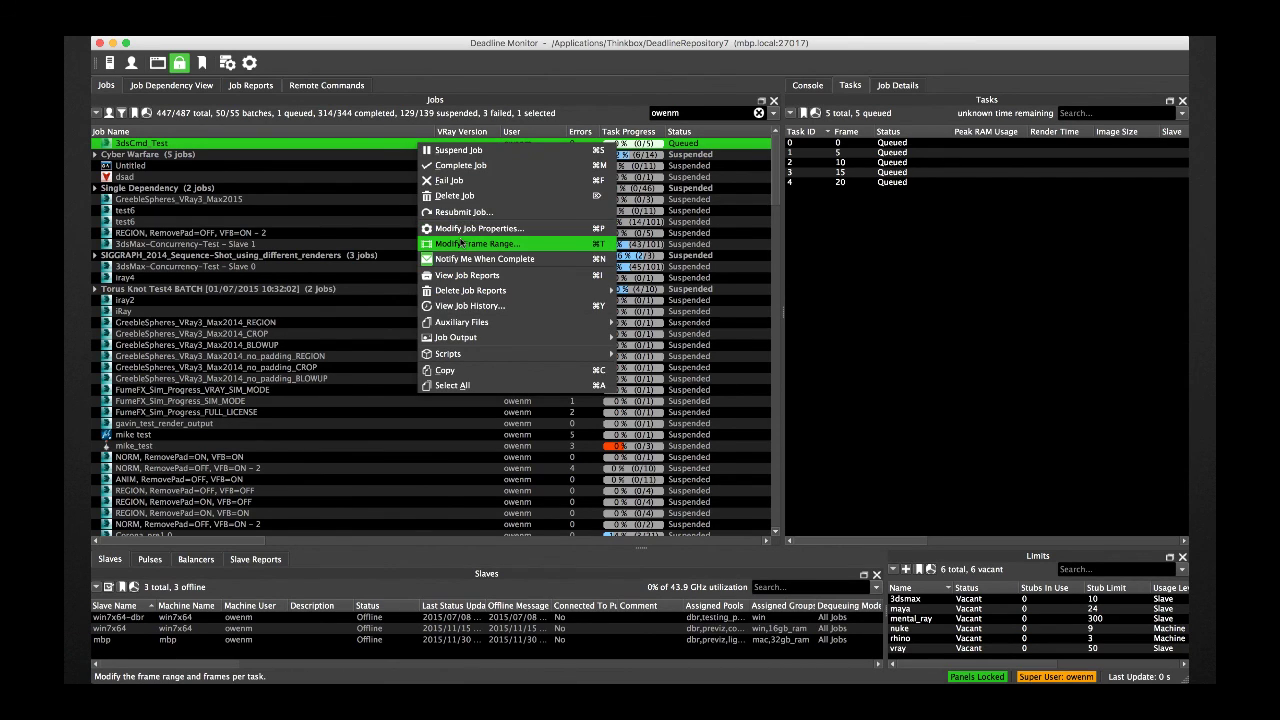
click(460, 243)
drag(629, 336, 551, 337)
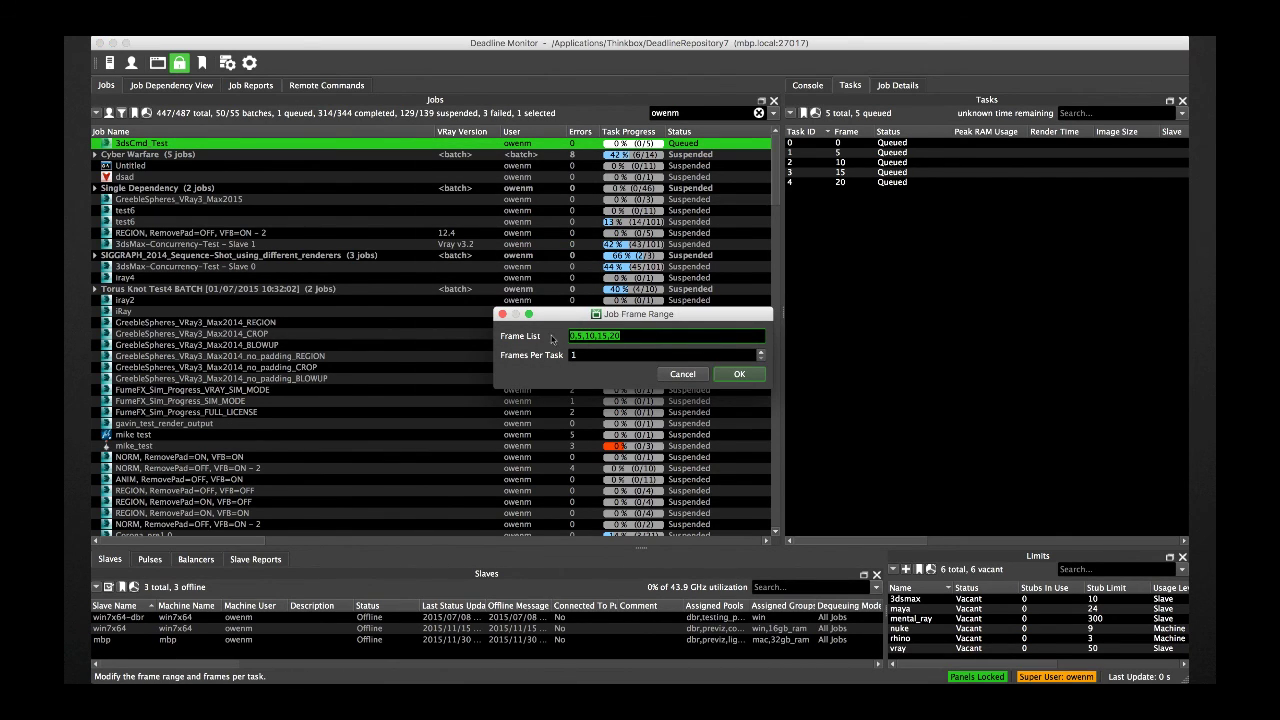
text(1-50)
click(734, 378)
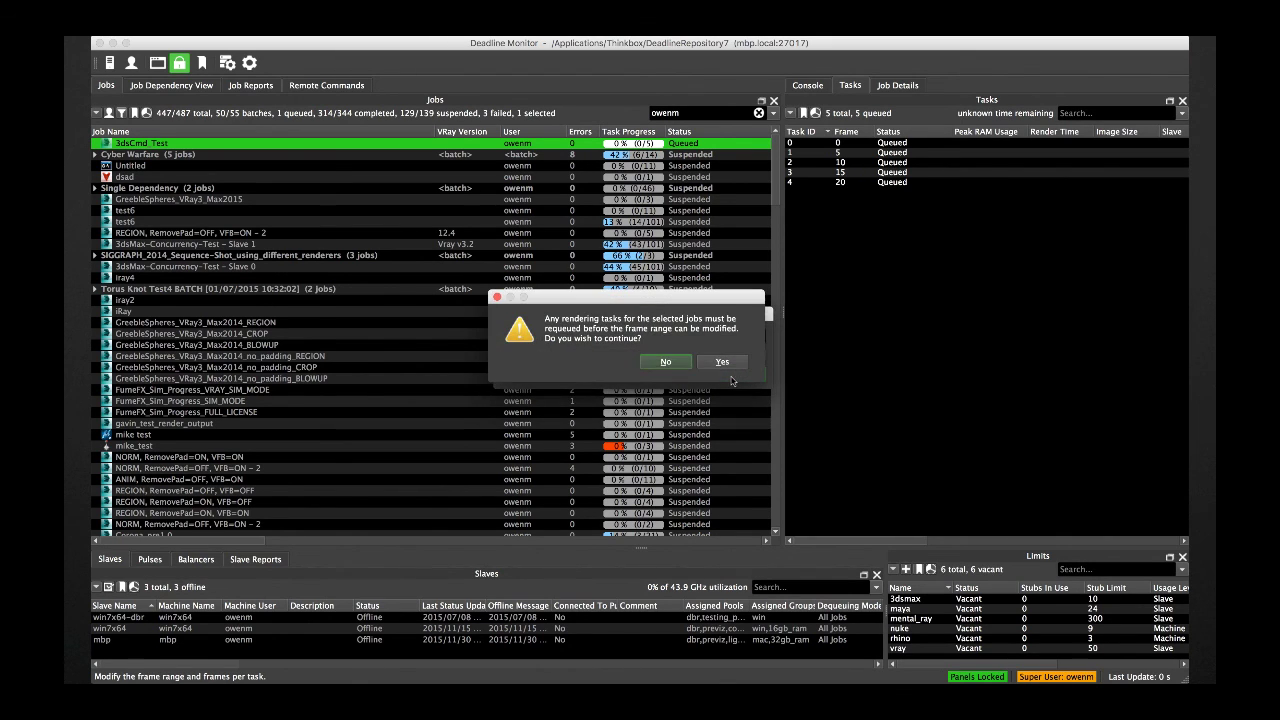
click(724, 363)
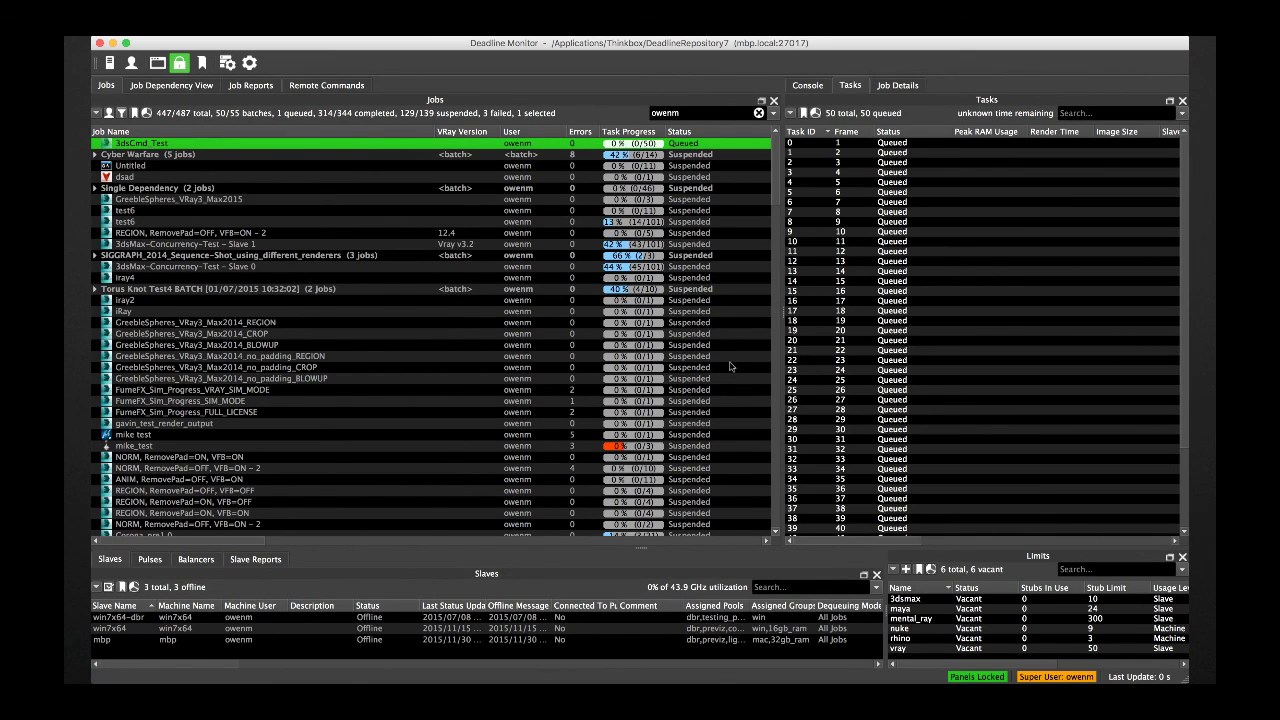
- Change the 3dsCmd_Test job's frame list to cover every frame from 1 to 30 and accept requeuing
key(super+f)
drag(611, 335, 558, 343)
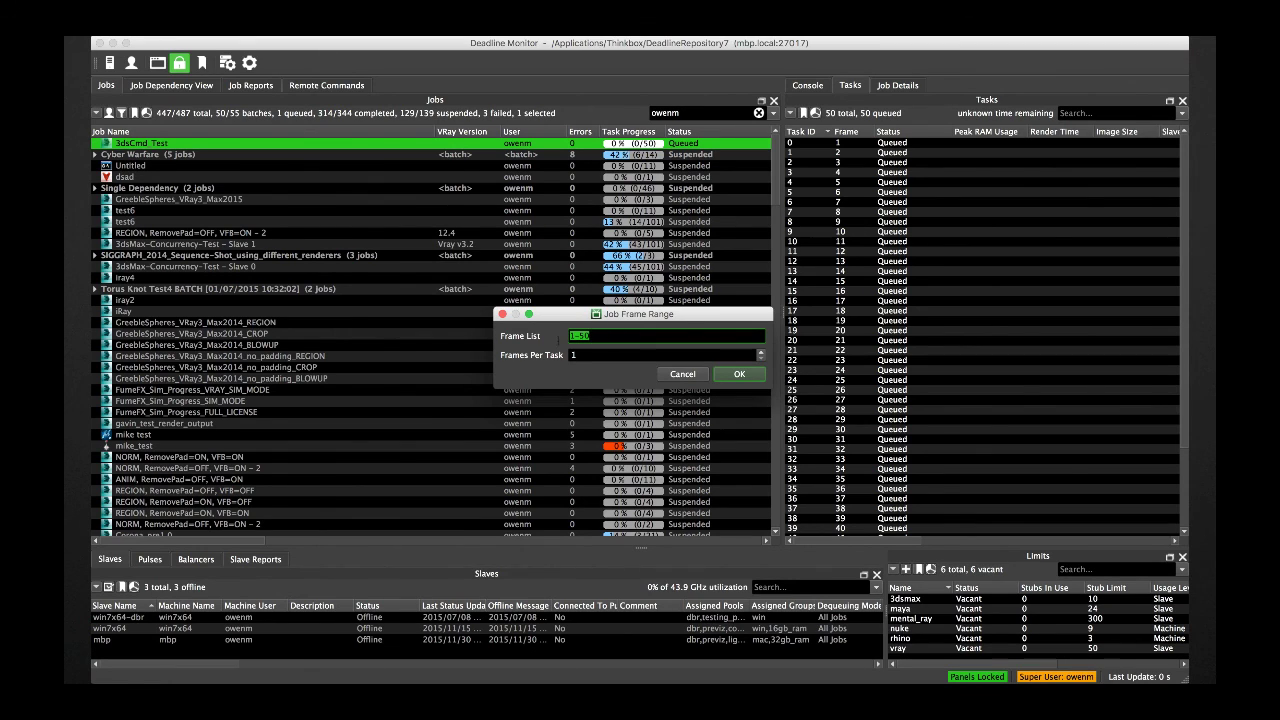
text(1:-50)
click(735, 375)
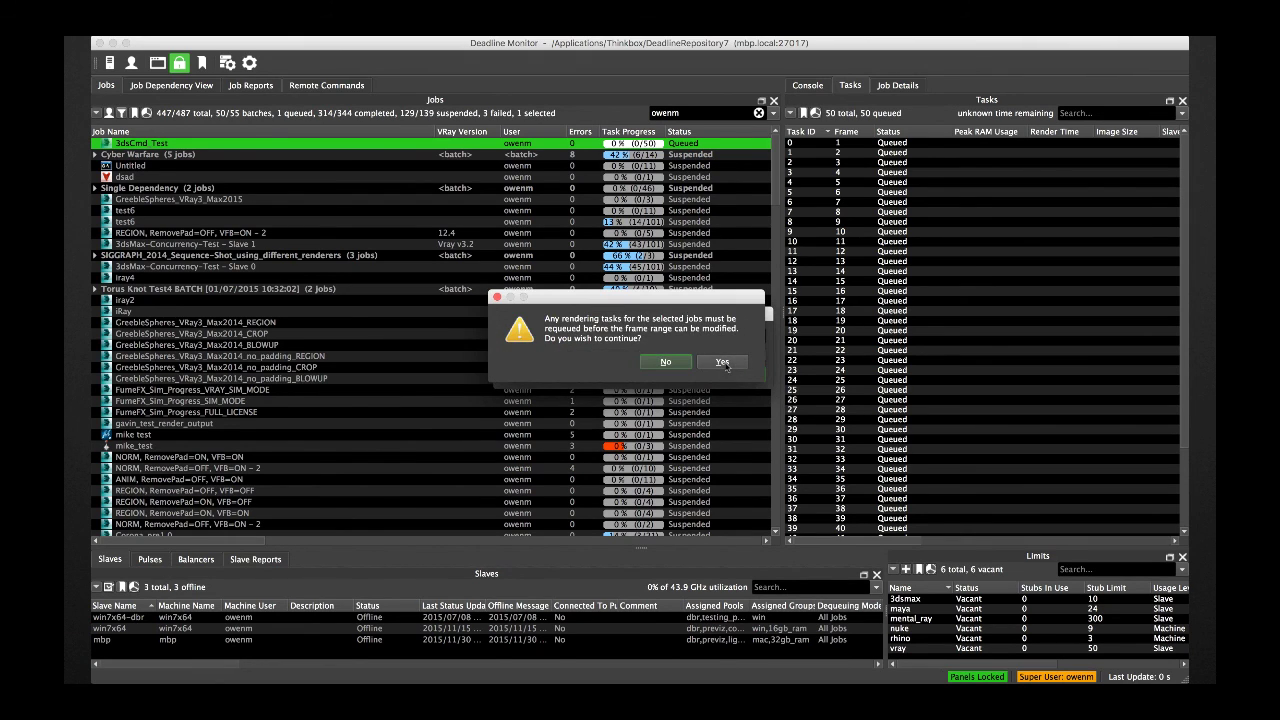
click(724, 363)
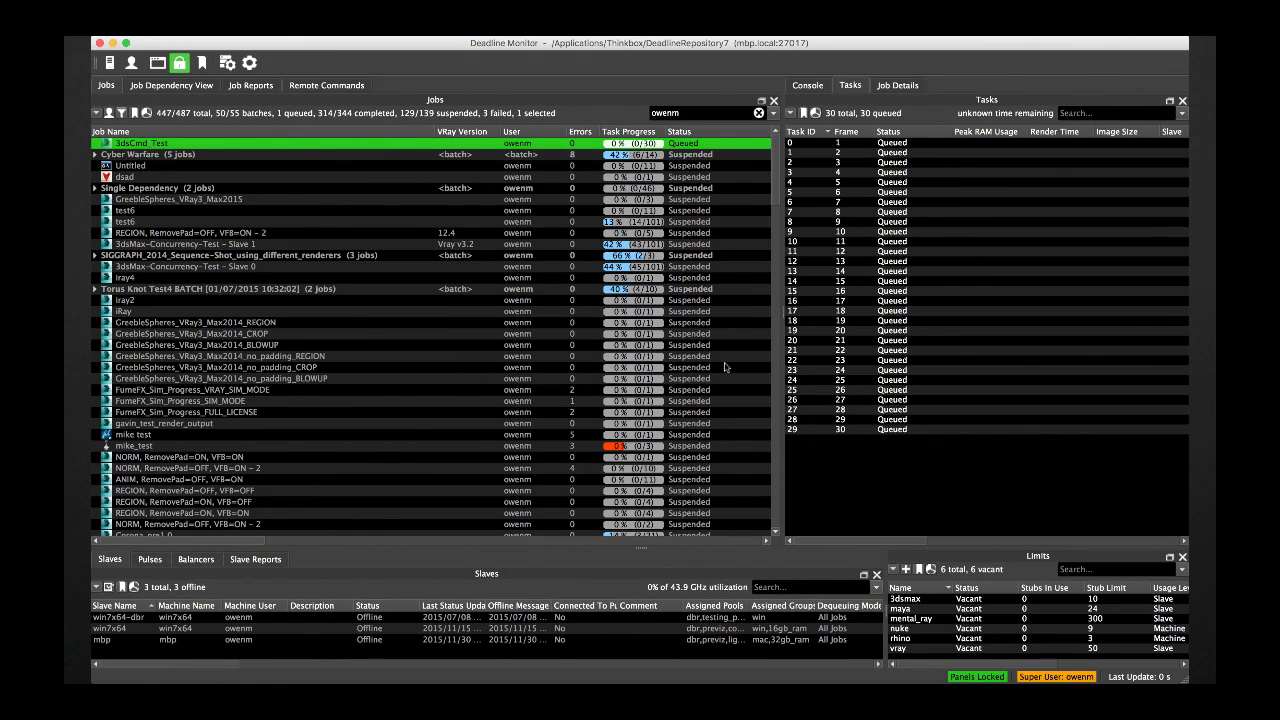
- Set the 3dsCmd_Test job to every fifth frame with the frame list 1-40x5 and accept requeuing
key(super+f)
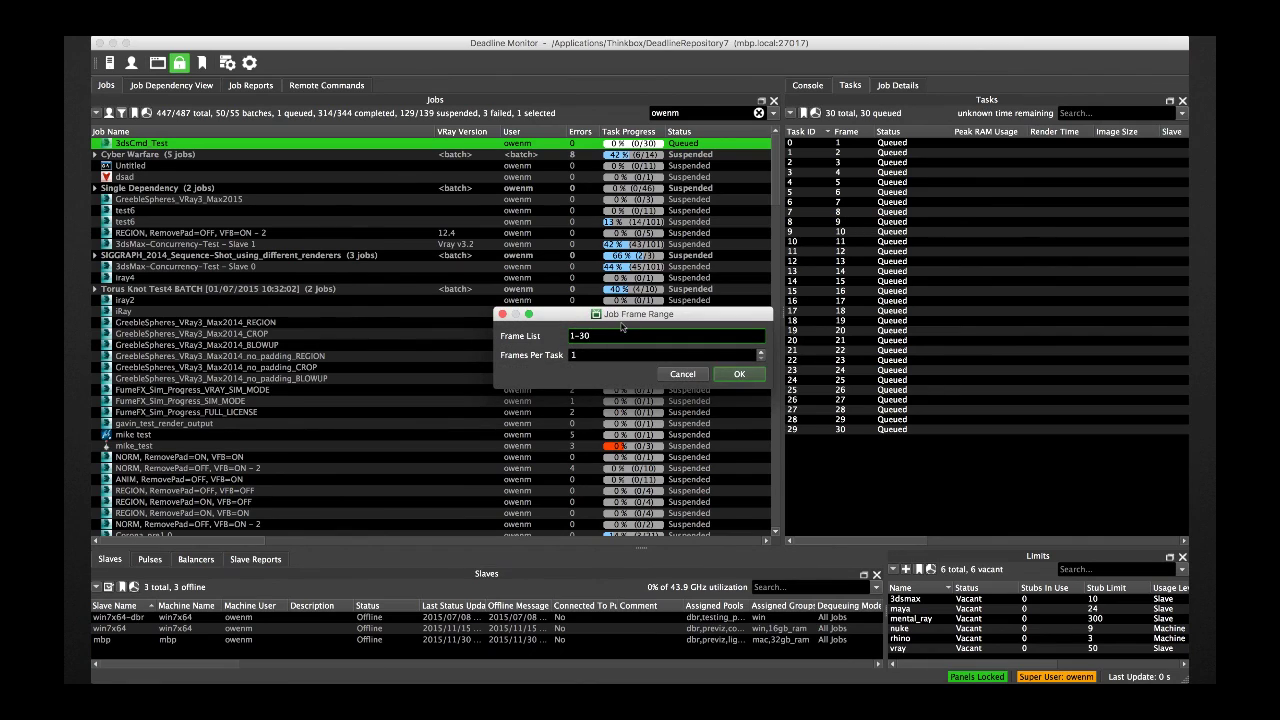
drag(592, 336, 543, 345)
text(1-40x5)
click(720, 376)
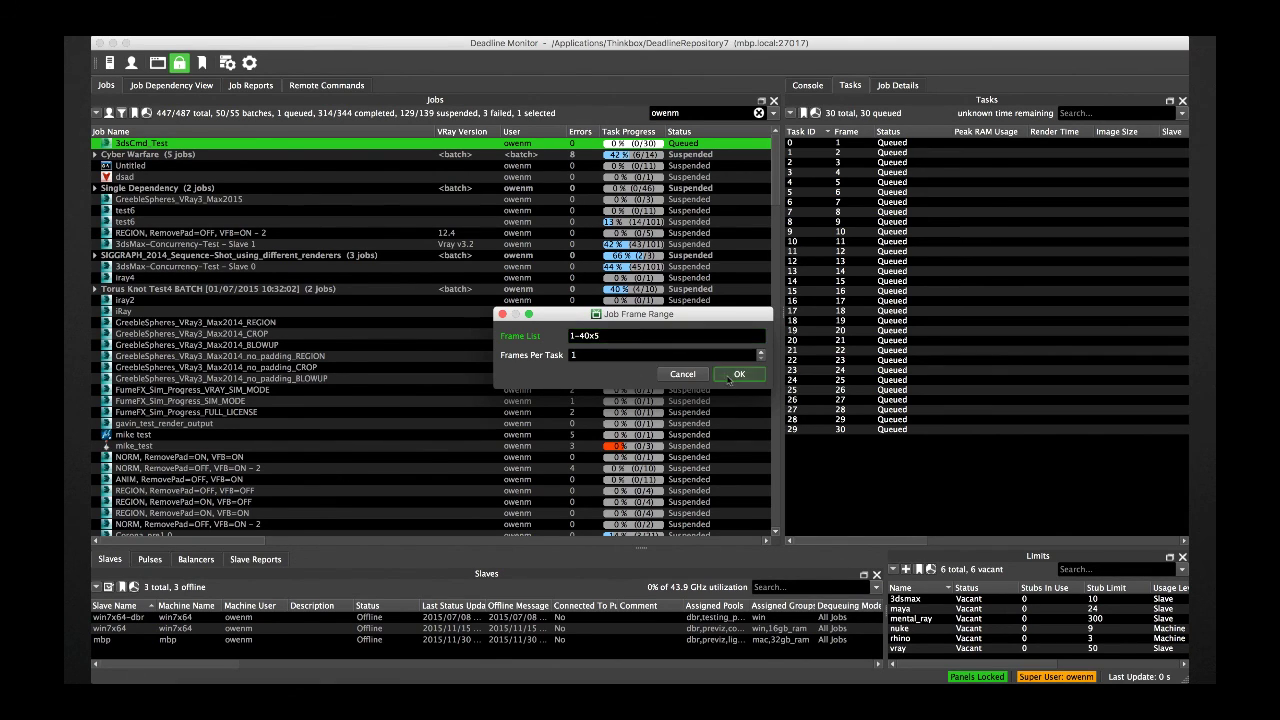
click(722, 363)
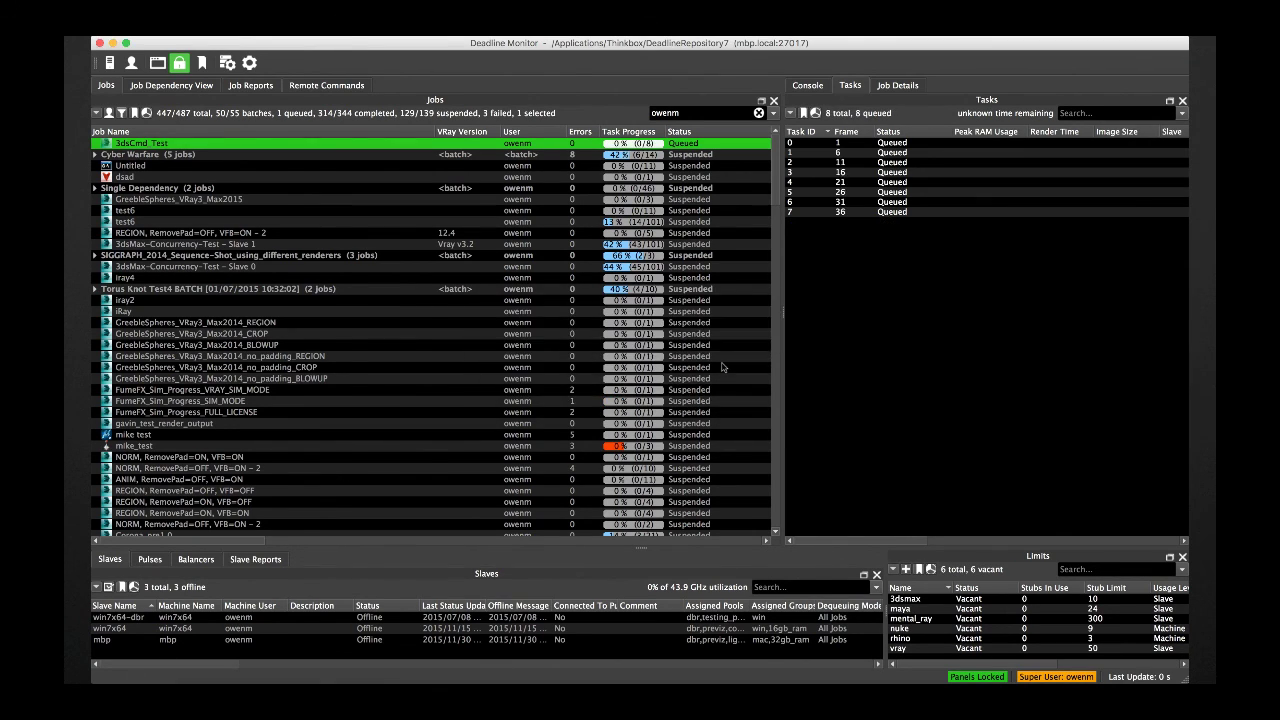
- Set the 3dsCmd_Test job to every fourth frame from 1 to 30 with the frame list 1-30:4 and accept requeuing
right_click(342, 147)
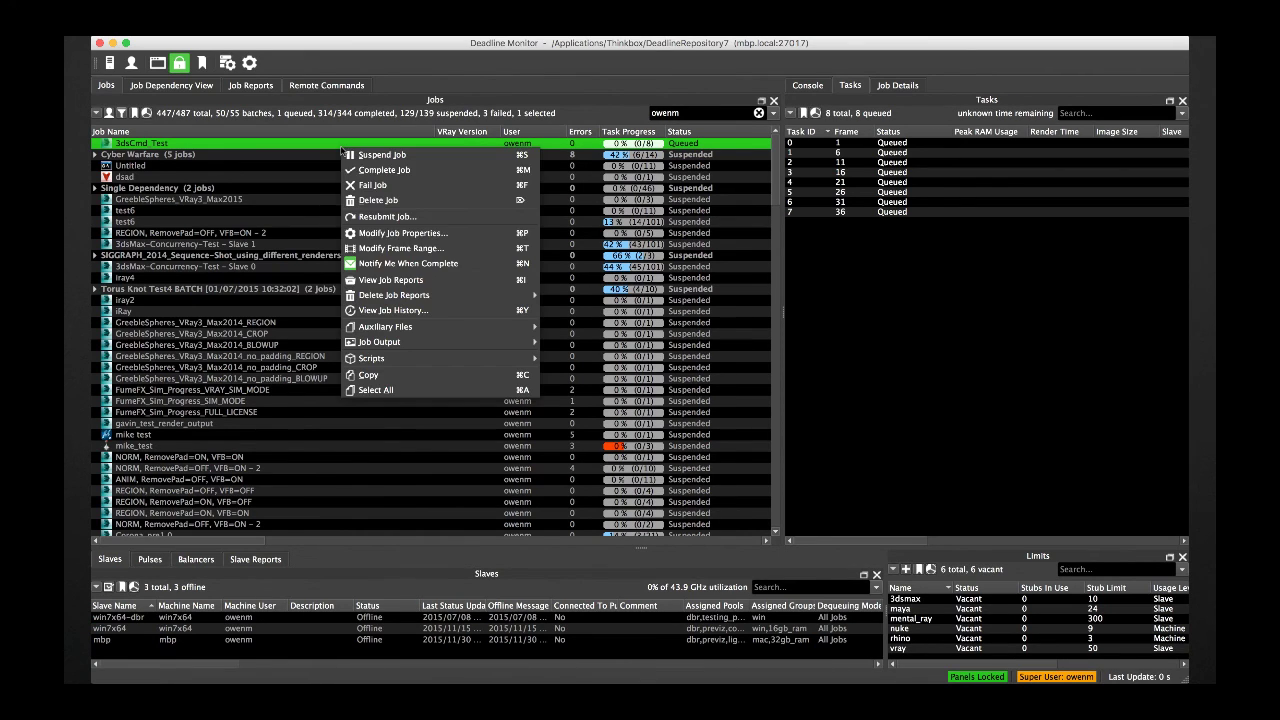
click(392, 248)
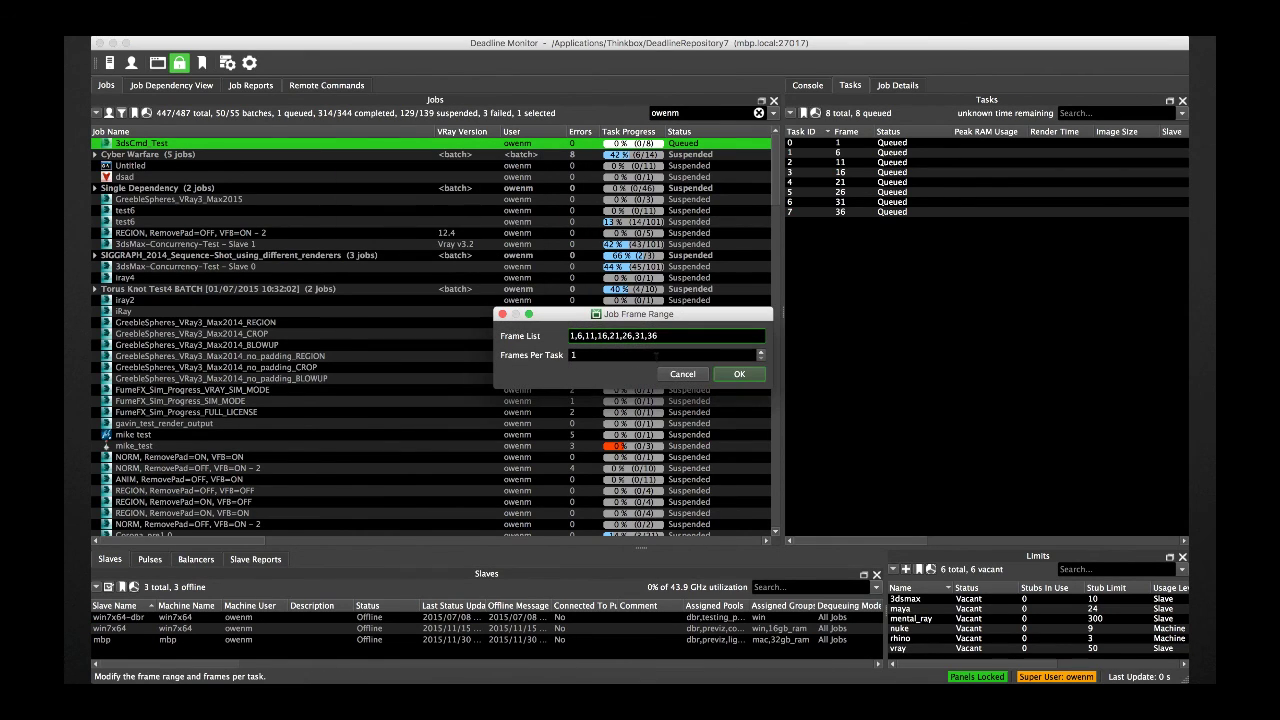
key(super+a)
text(1-30:4)
click(733, 376)
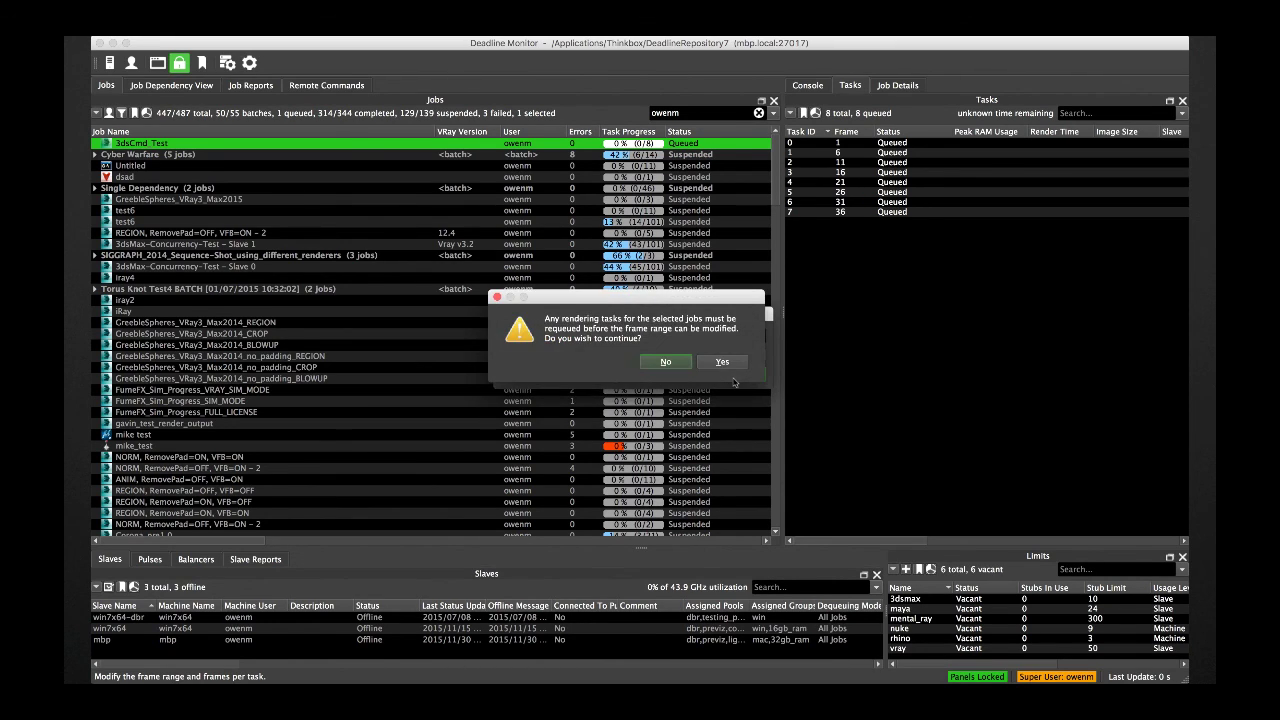
click(724, 362)
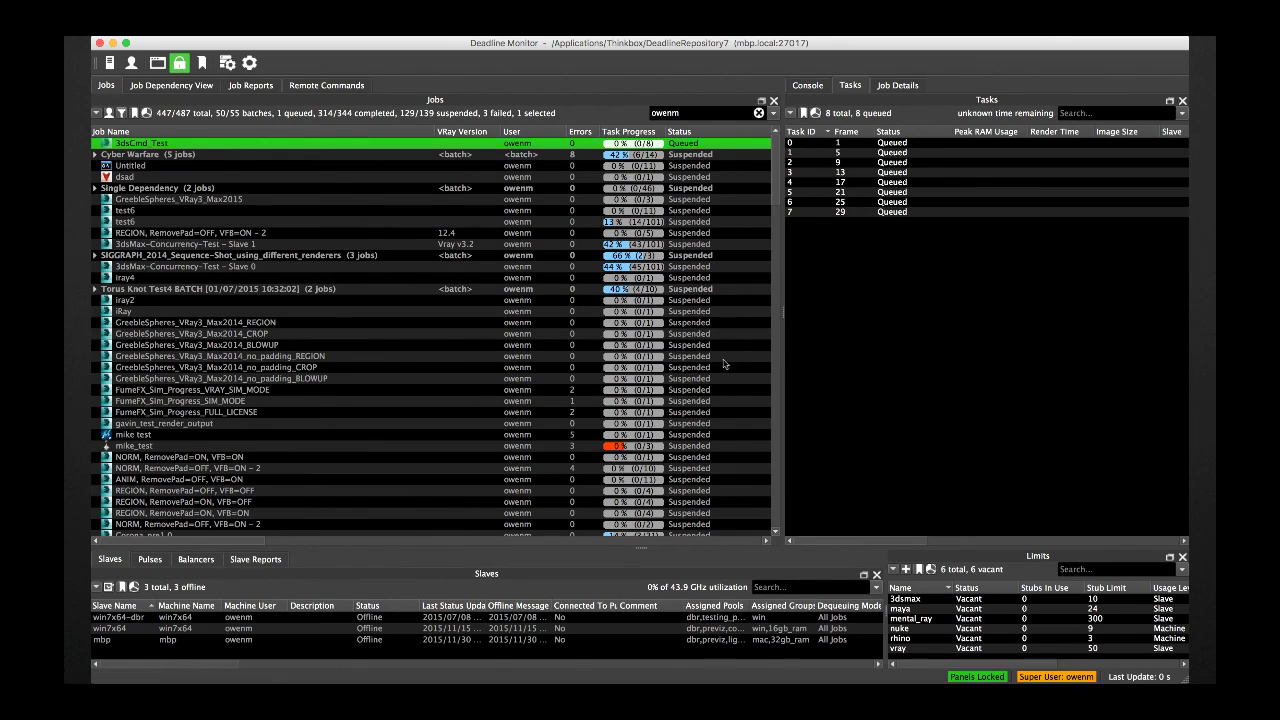
- Change the 3dsCmd_Test job's frame list to 1-30step5 using the step keyword and accept requeuing its tasks
right_click(396, 145)
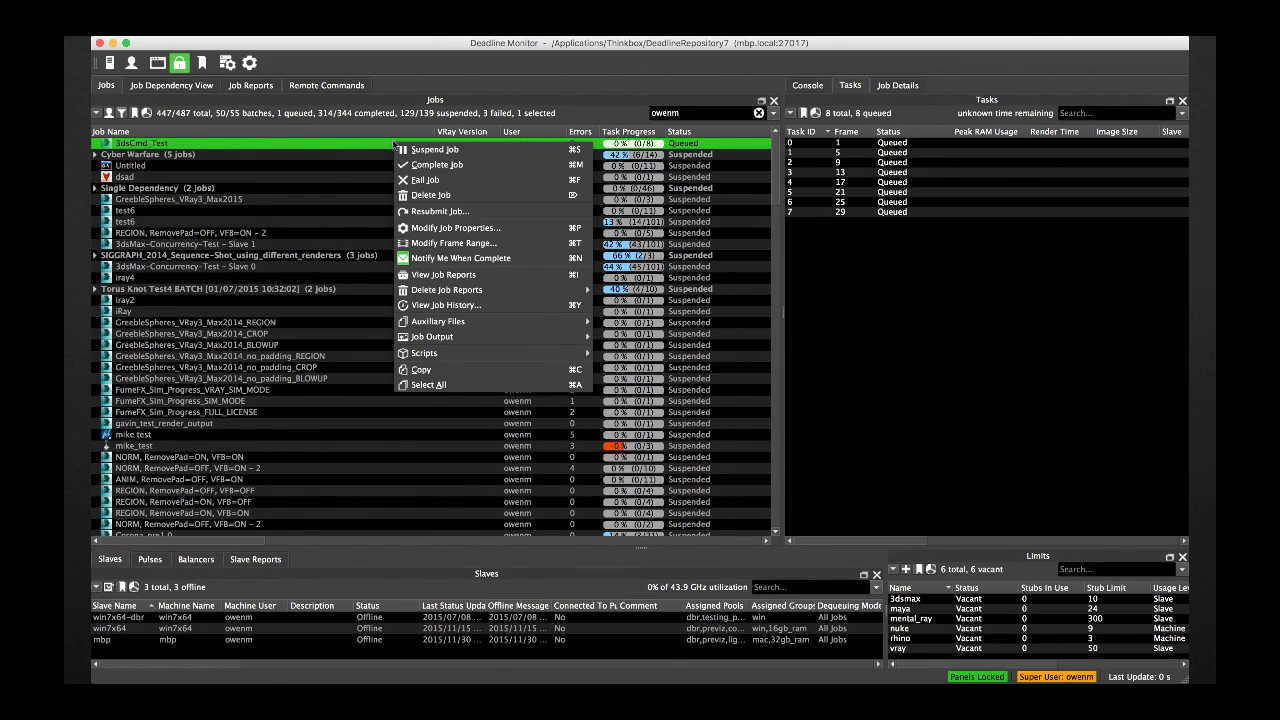
click(440, 243)
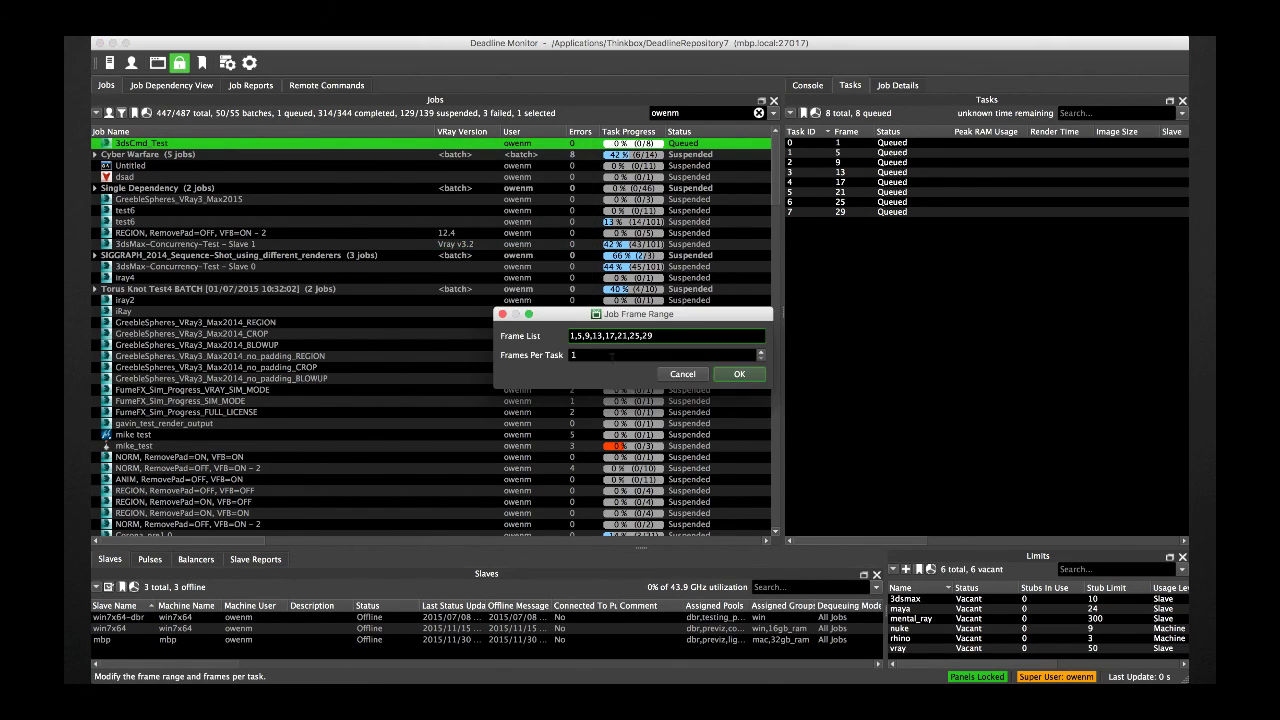
key(super+a)
text(1-30step5)
click(730, 374)
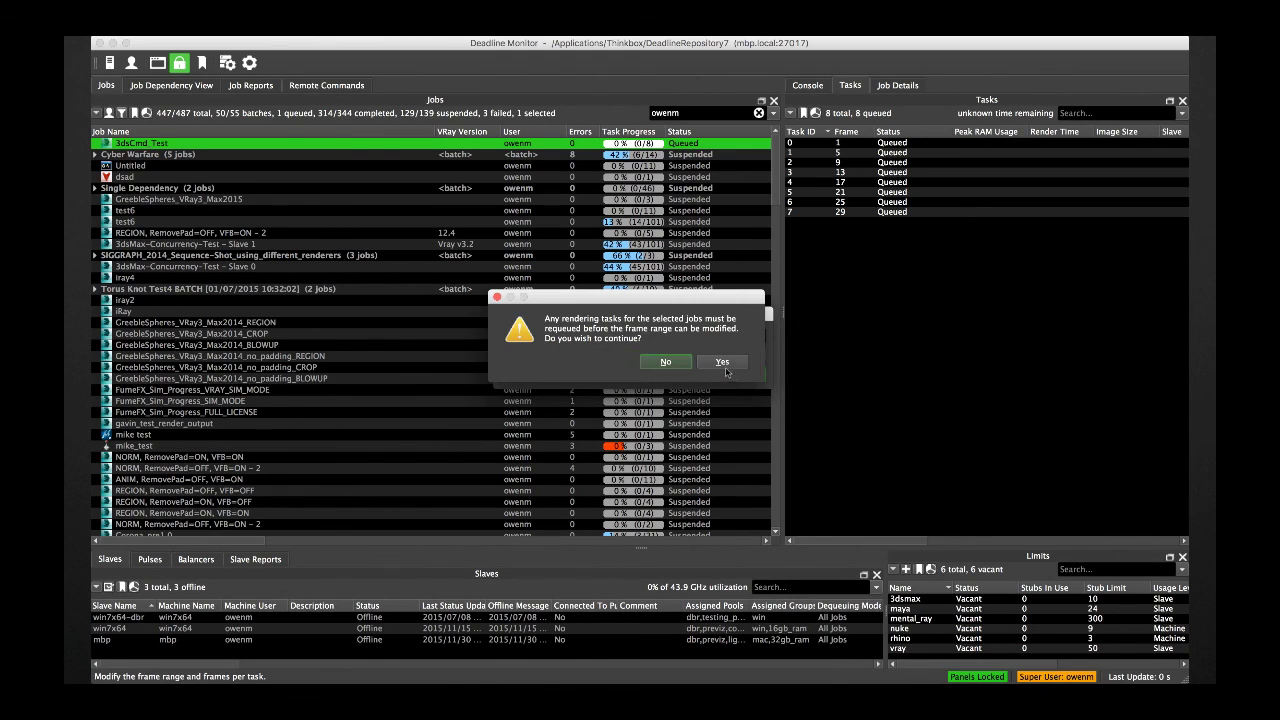
click(722, 366)
- Change the 3dsCmd_Test job's frame list to 1-40by5 using the by keyword and accept requeuing its tasks
key(super+f)
triple_click(680, 337)
text(1-40)
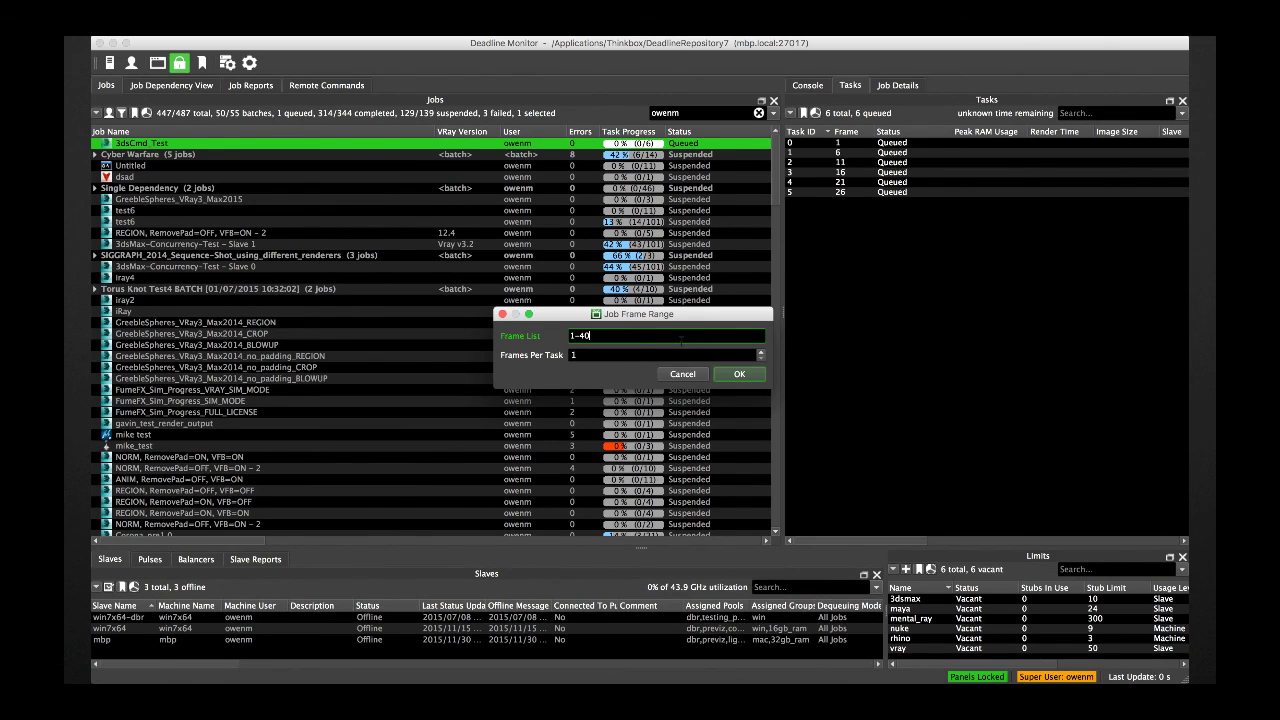
text(by5)
click(730, 374)
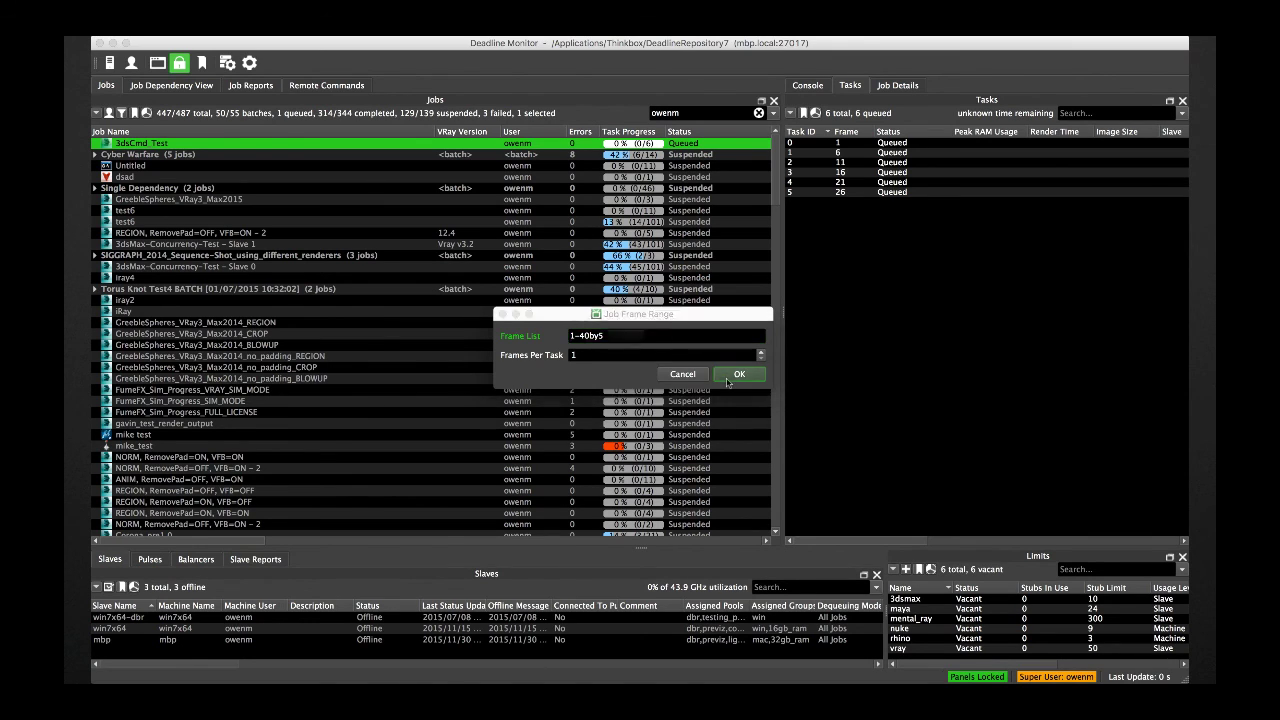
click(721, 364)
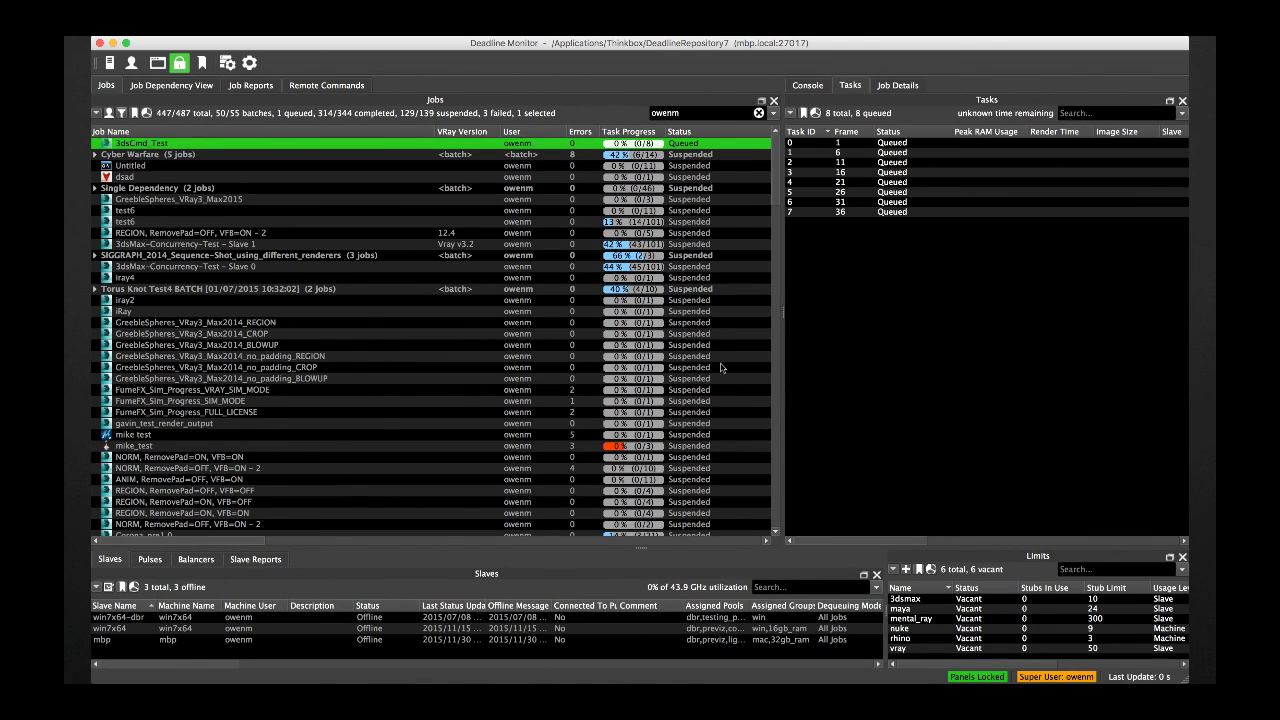
- Set the 3dsCmd_Test job's frame list to 1:60:5 using colon notation and accept requeuing its tasks
key(super+f)
triple_click(677, 337)
text(1-6)
key(BackSpace)
text(60)
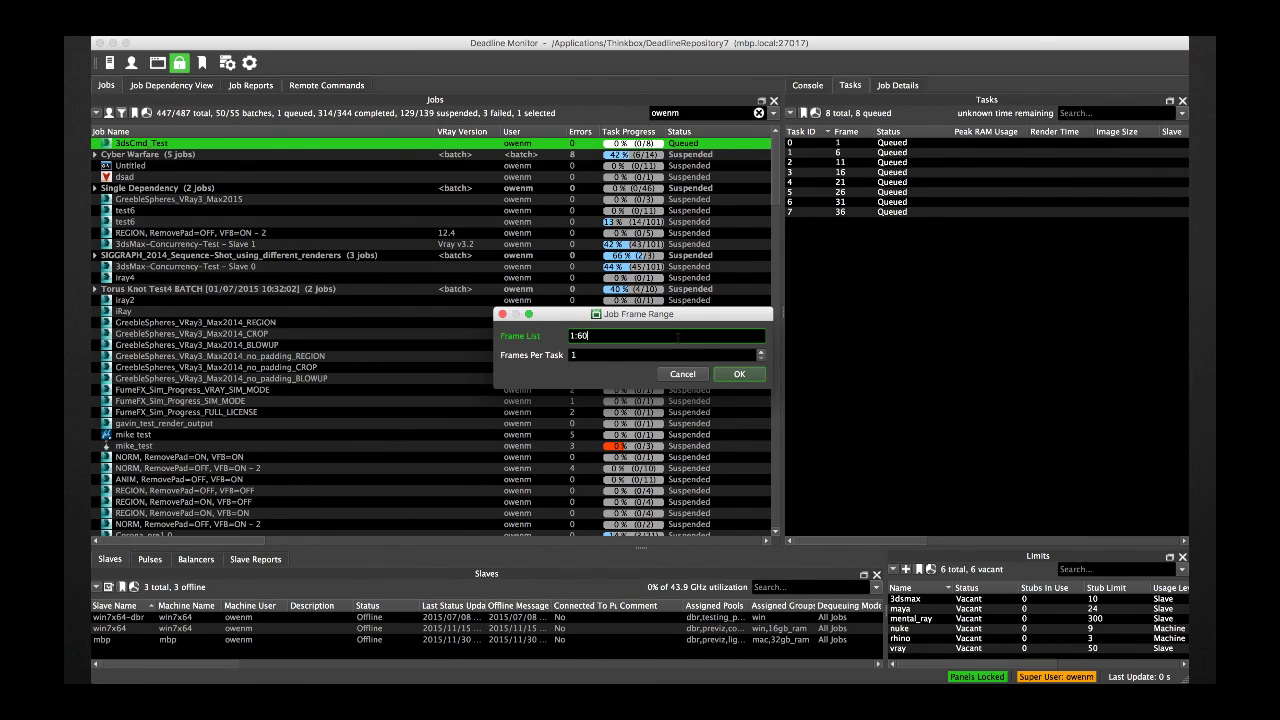
text(:5)
click(735, 376)
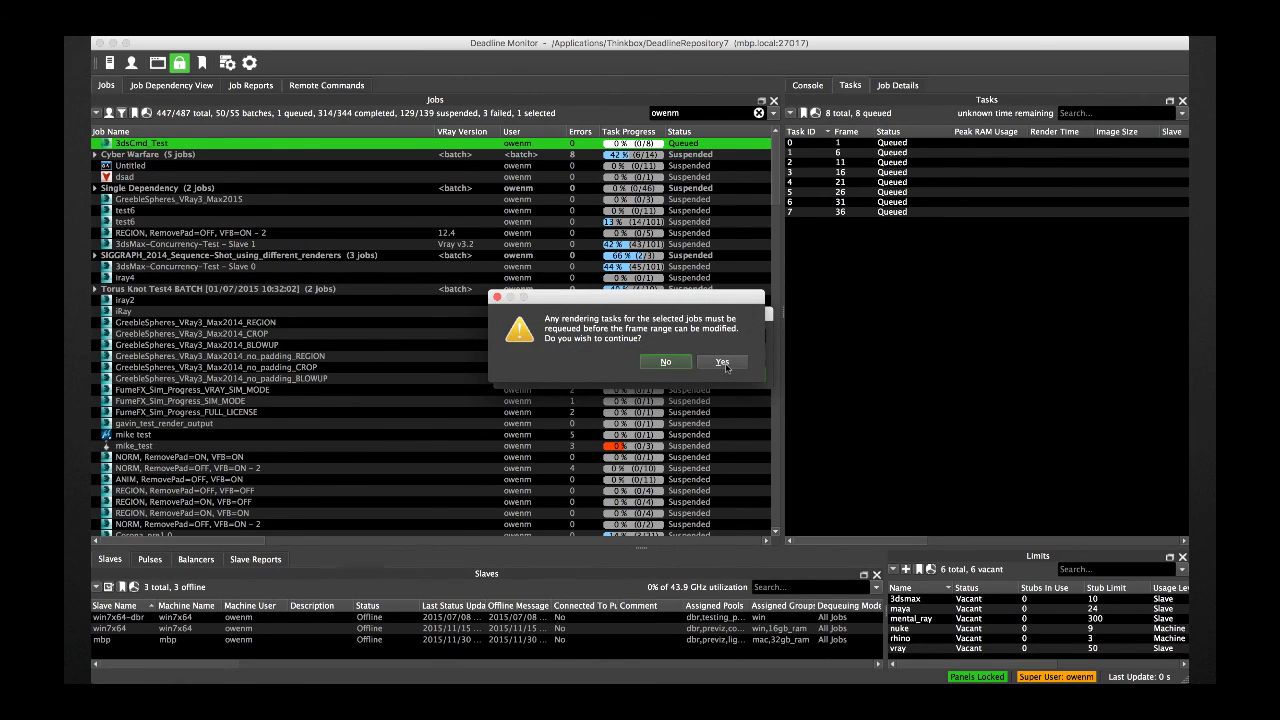
click(722, 362)
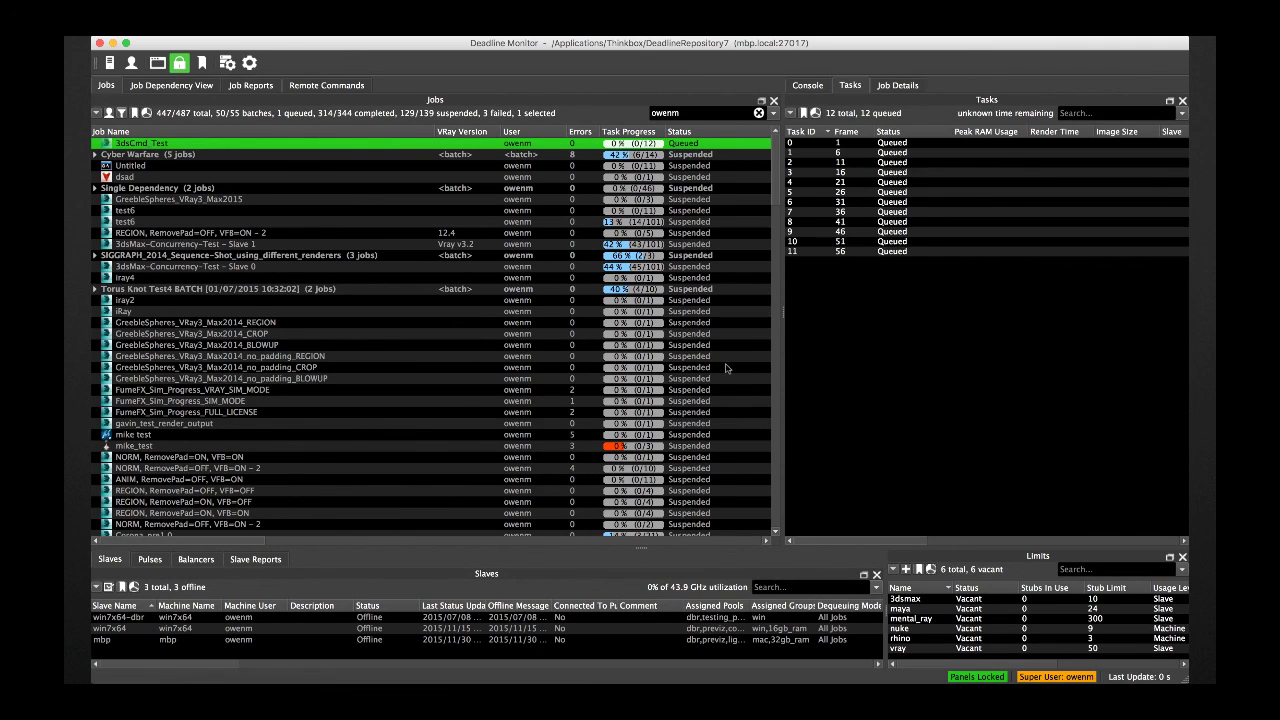
- Reverse the 3dsCmd_Test job's frame order with the frame list 50-1 and accept requeuing its tasks
key(super+r)
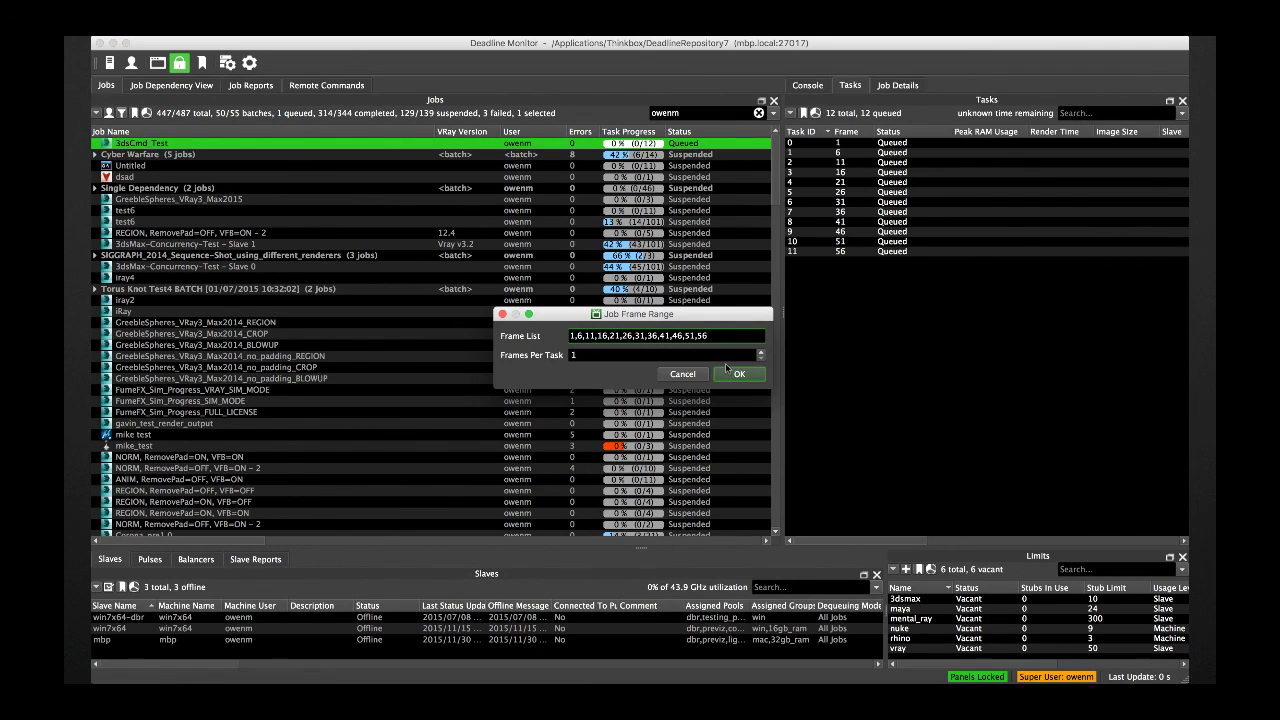
key(super+a)
text(50-1)
click(729, 373)
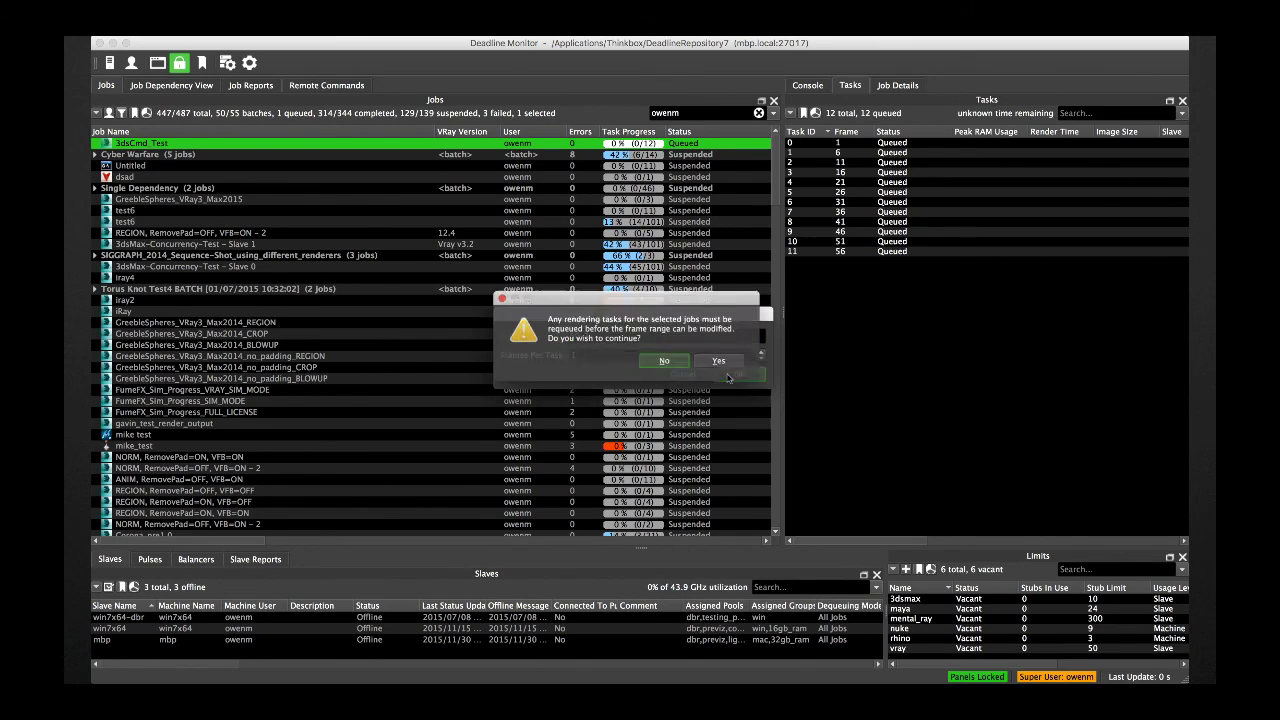
click(726, 364)
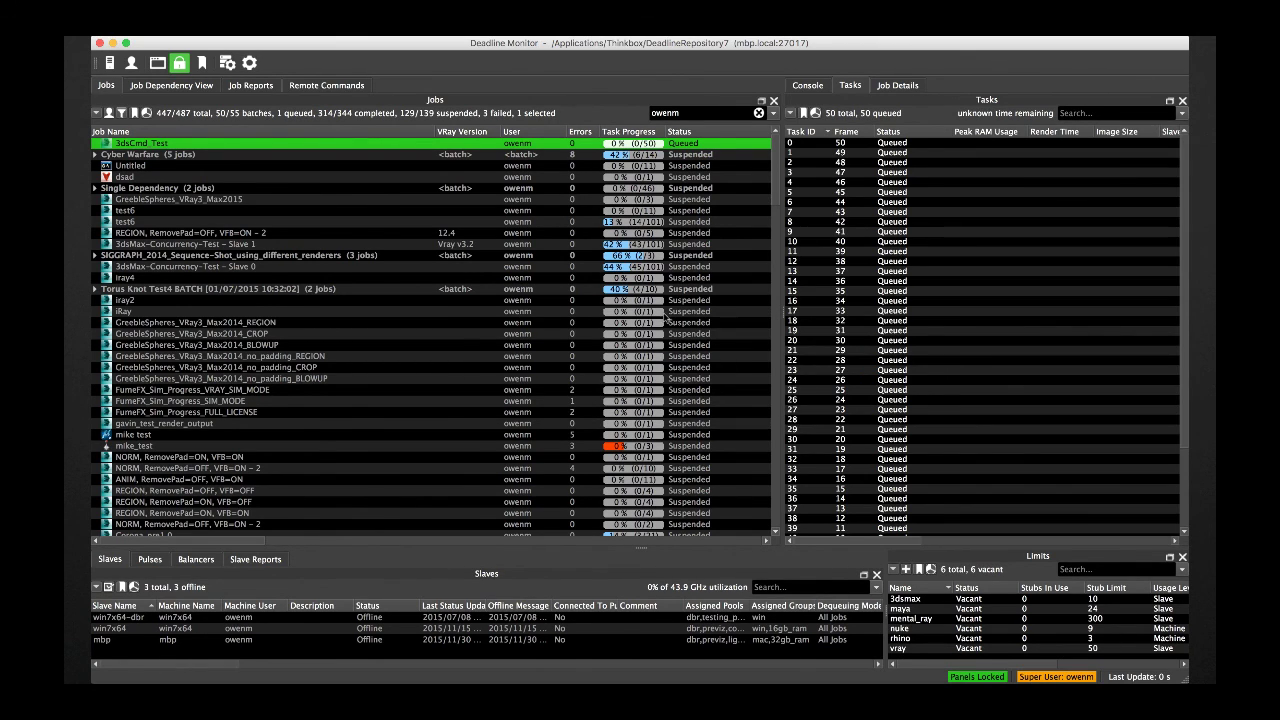
- Set the 3dsCmd_Test job's frame list to the reversed colon range 30:1 and accept requeuing its tasks
key(super+f)
key(super+a)
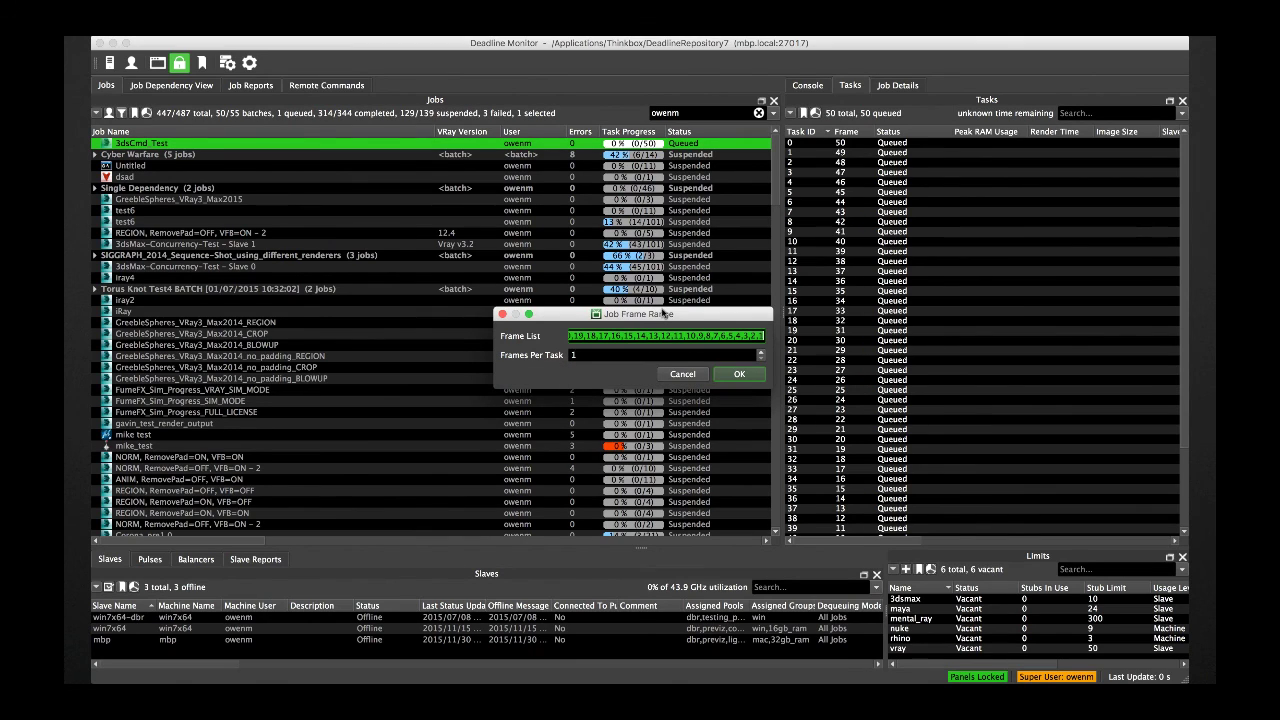
text(30)
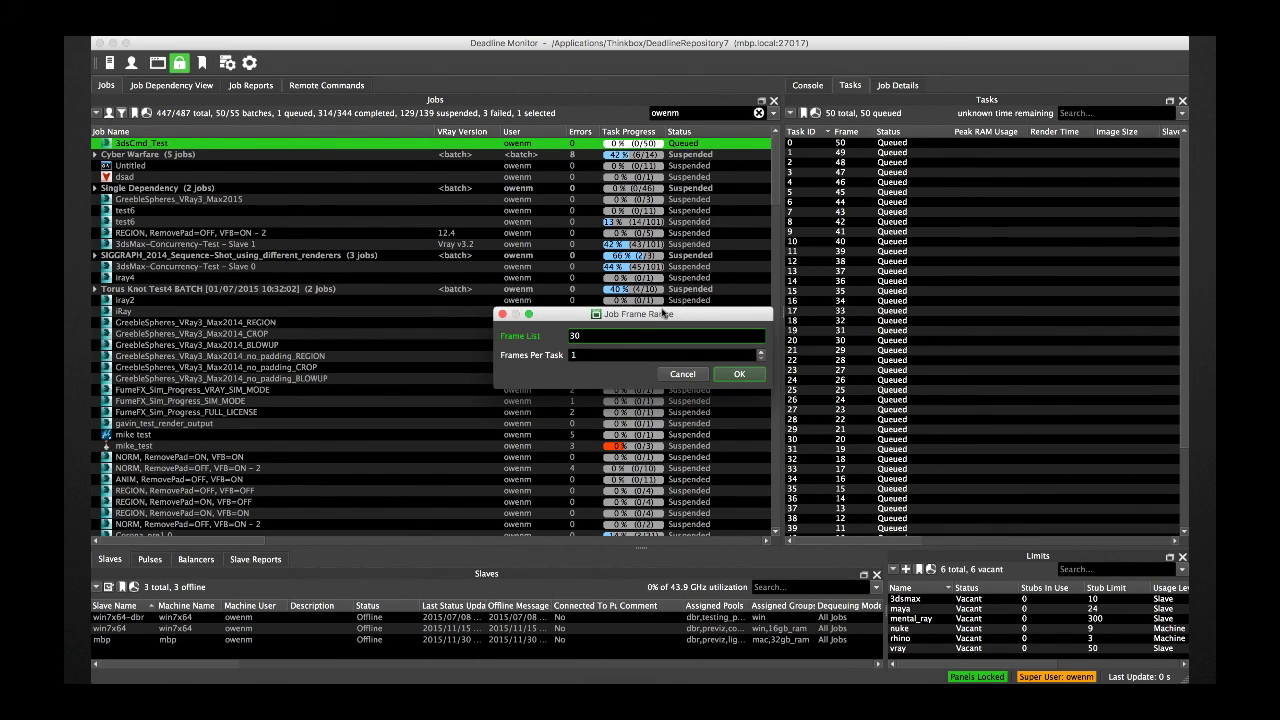
text(:1)
click(730, 375)
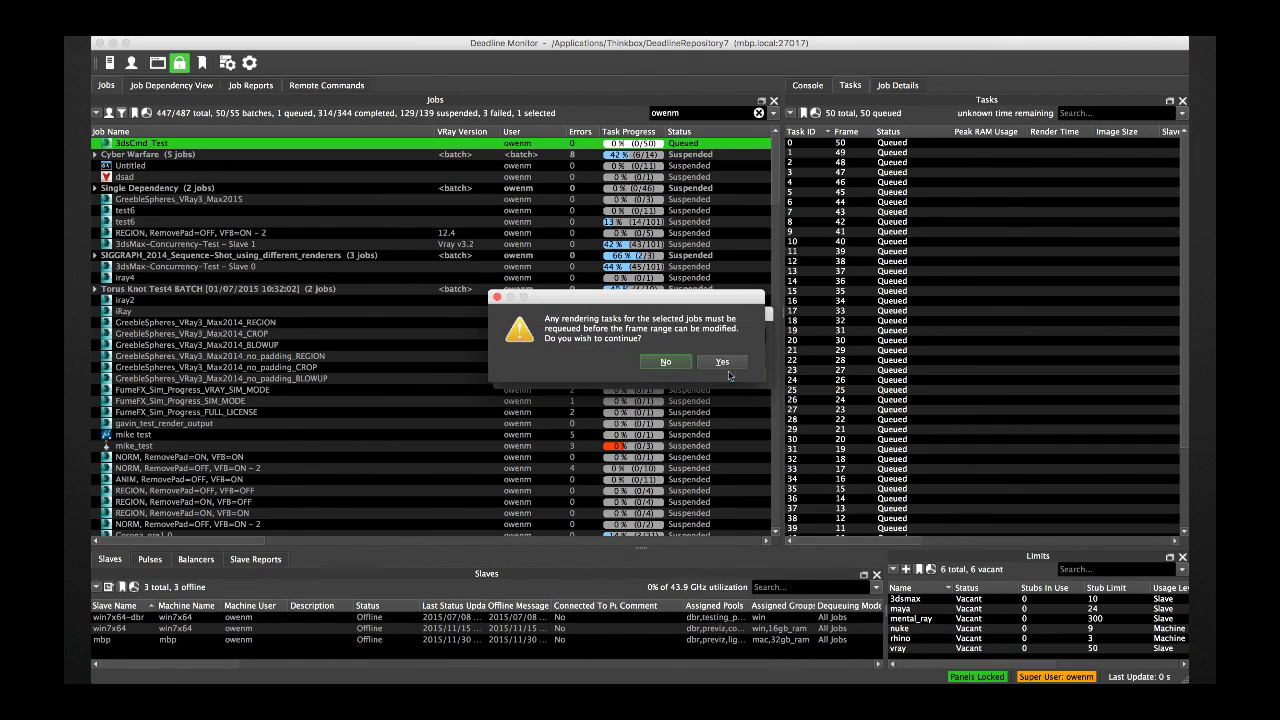
click(722, 364)
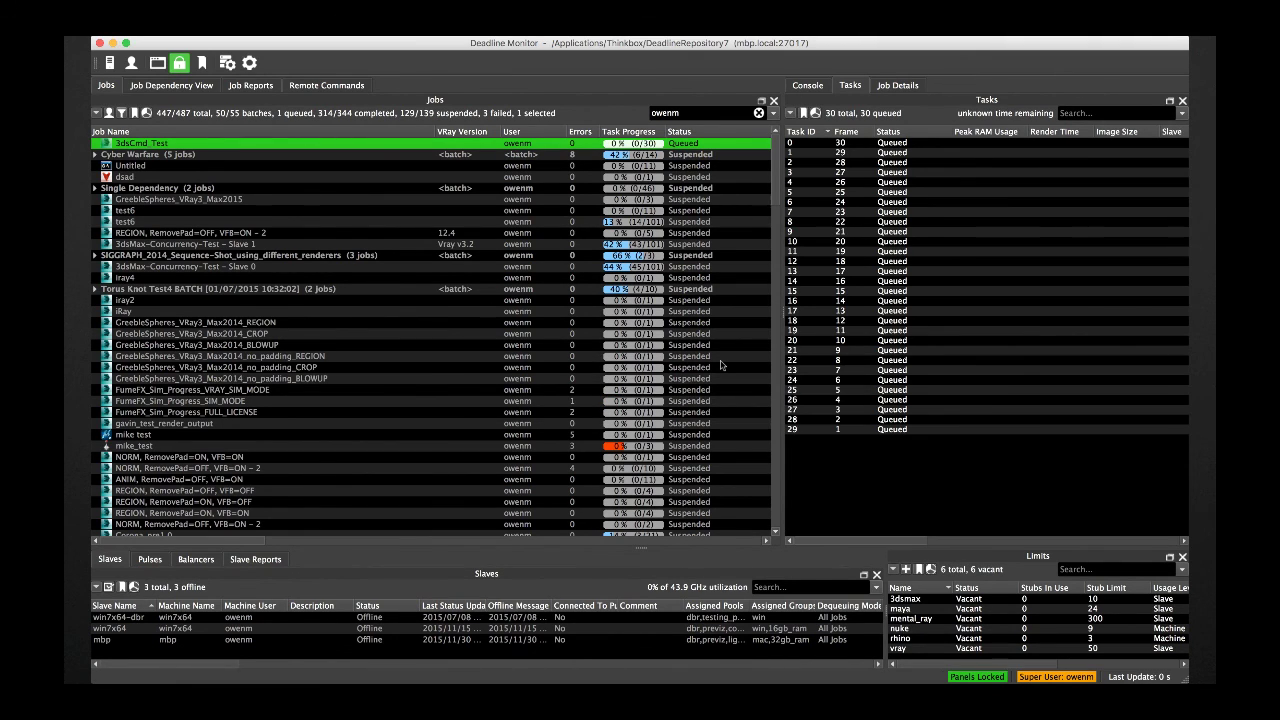
- Set the 3dsCmd_Test job's frame list to the reversed stepped range 40-1x5 and accept requeuing its tasks
key(super+f)
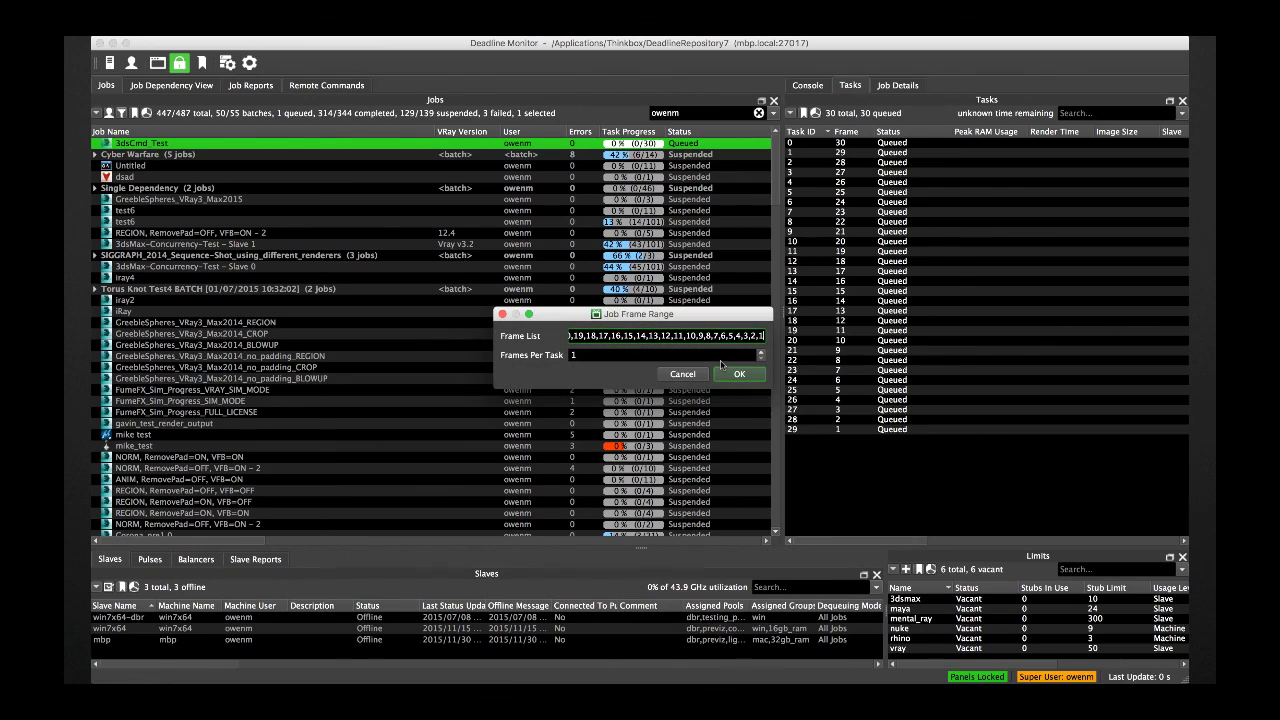
key(super+a)
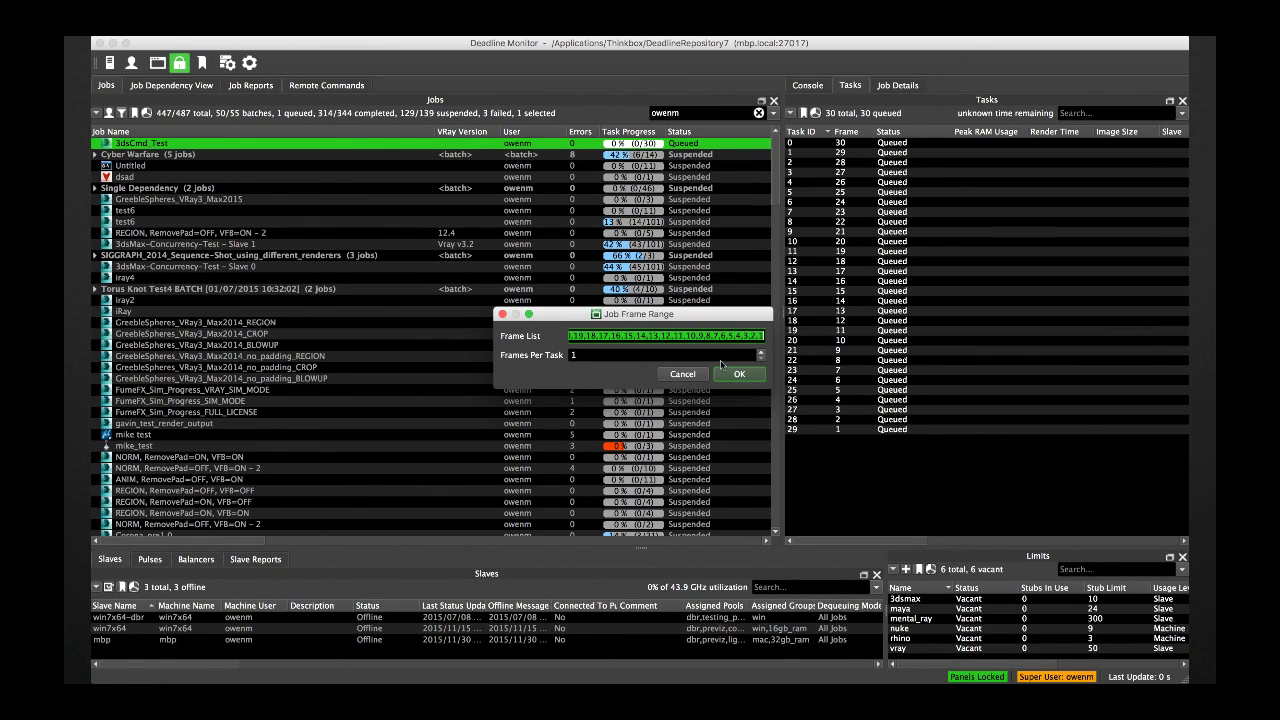
text(40)
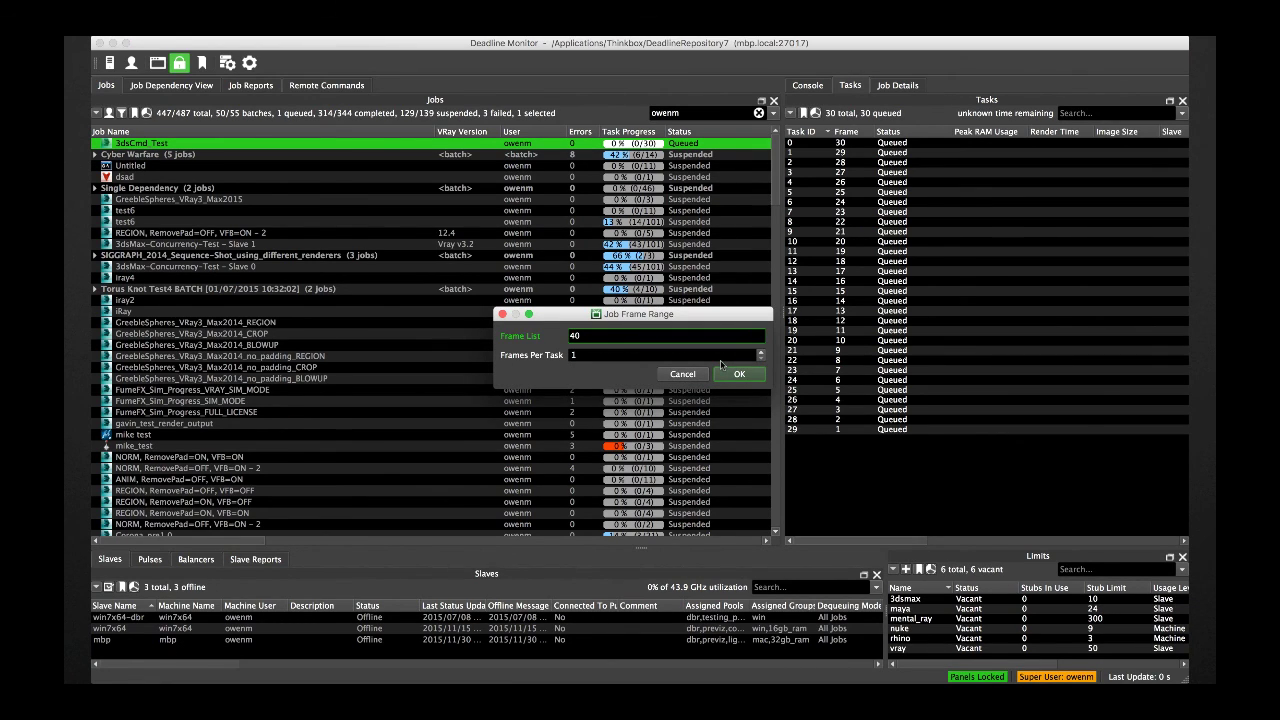
text(-1x5)
click(737, 375)
click(722, 362)
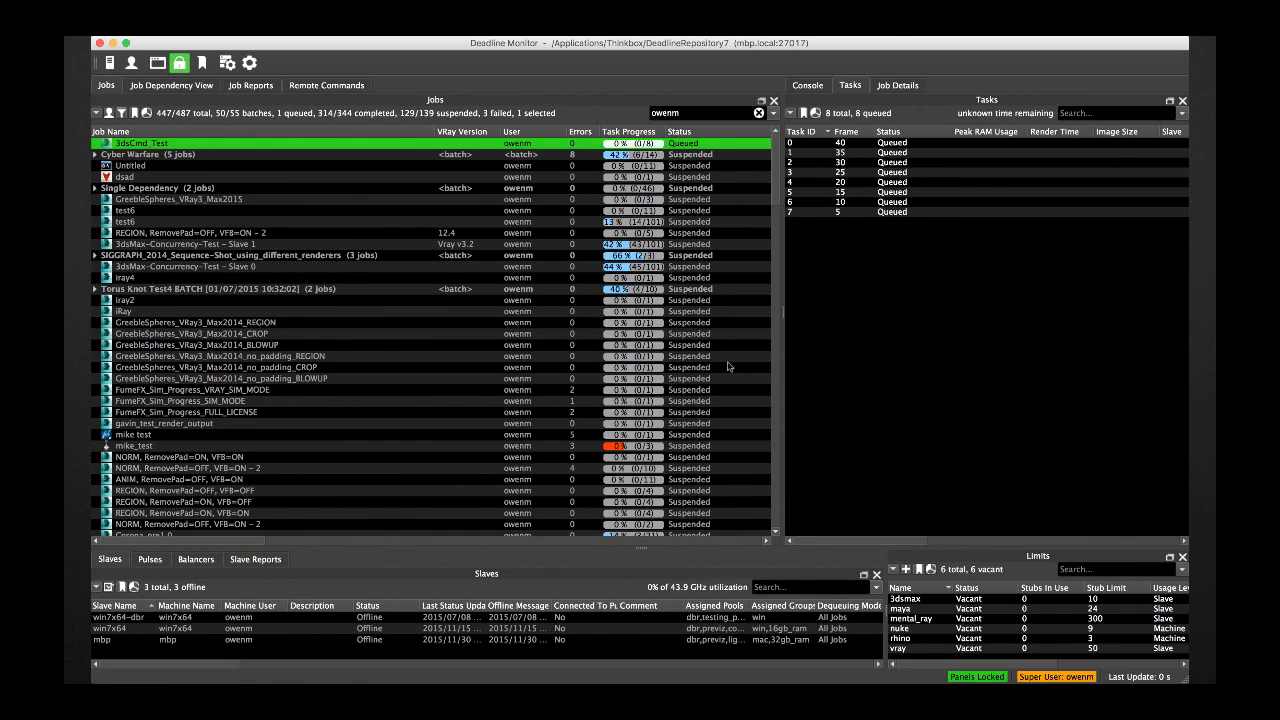
- Set the 3dsCmd_Test job's frame list to the reversed stepped colon range 30:1:5 and accept requeuing its tasks
key(super+r)
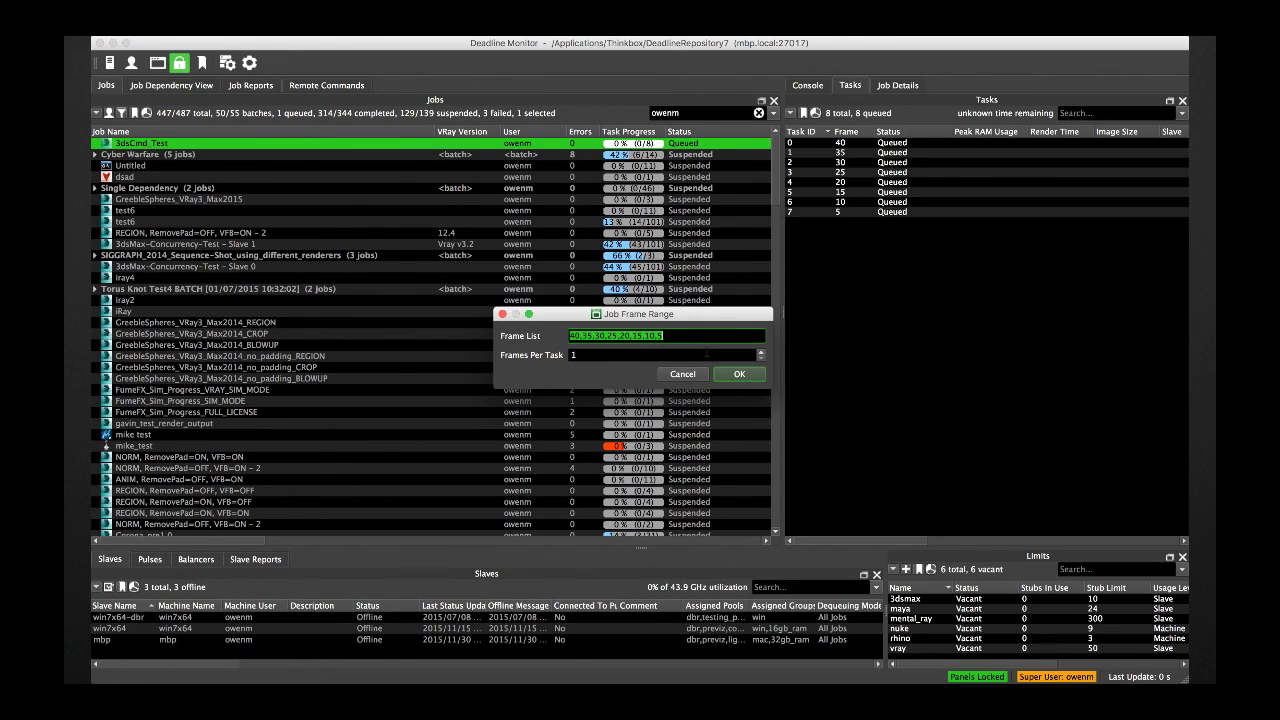
text(30)
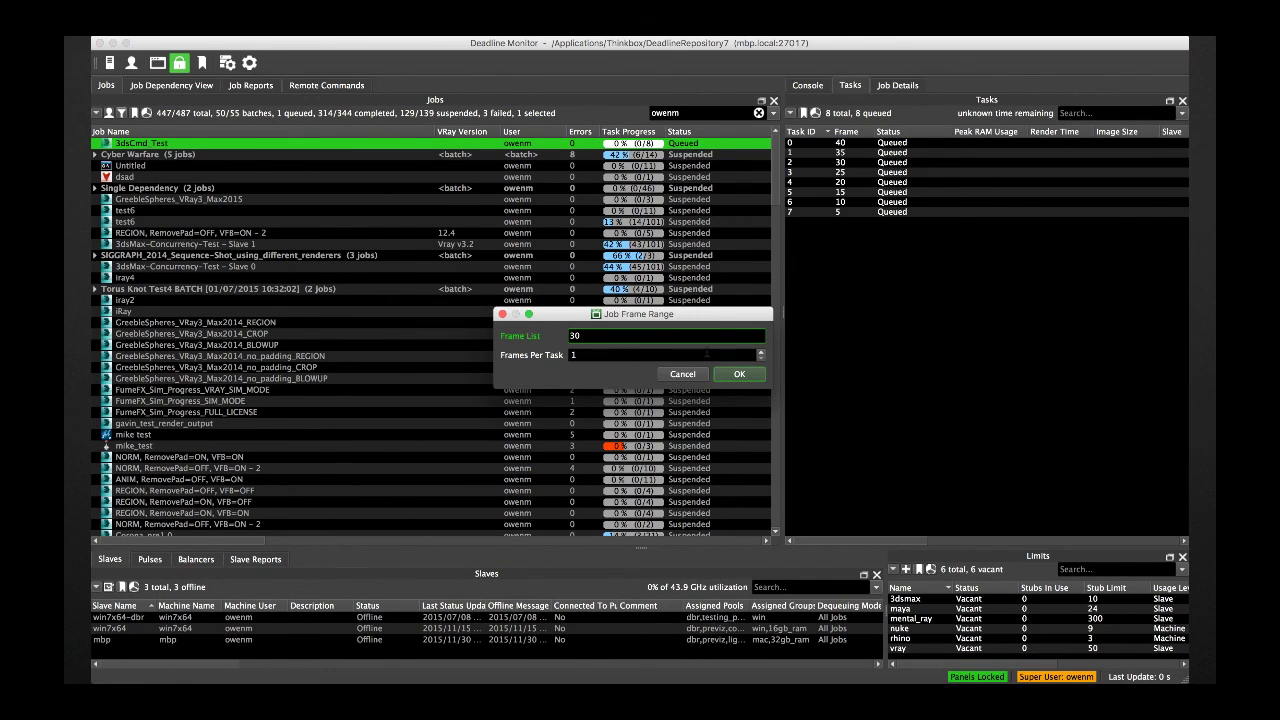
text(:1:5)
click(740, 377)
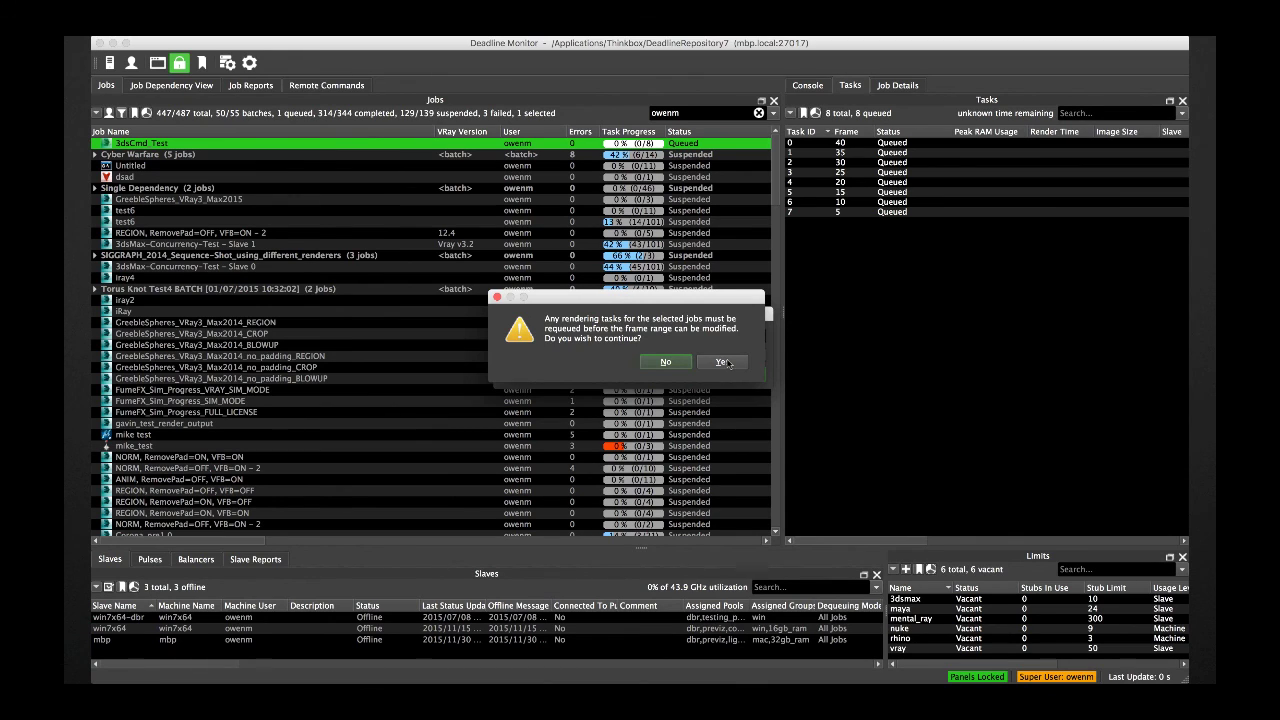
click(724, 362)
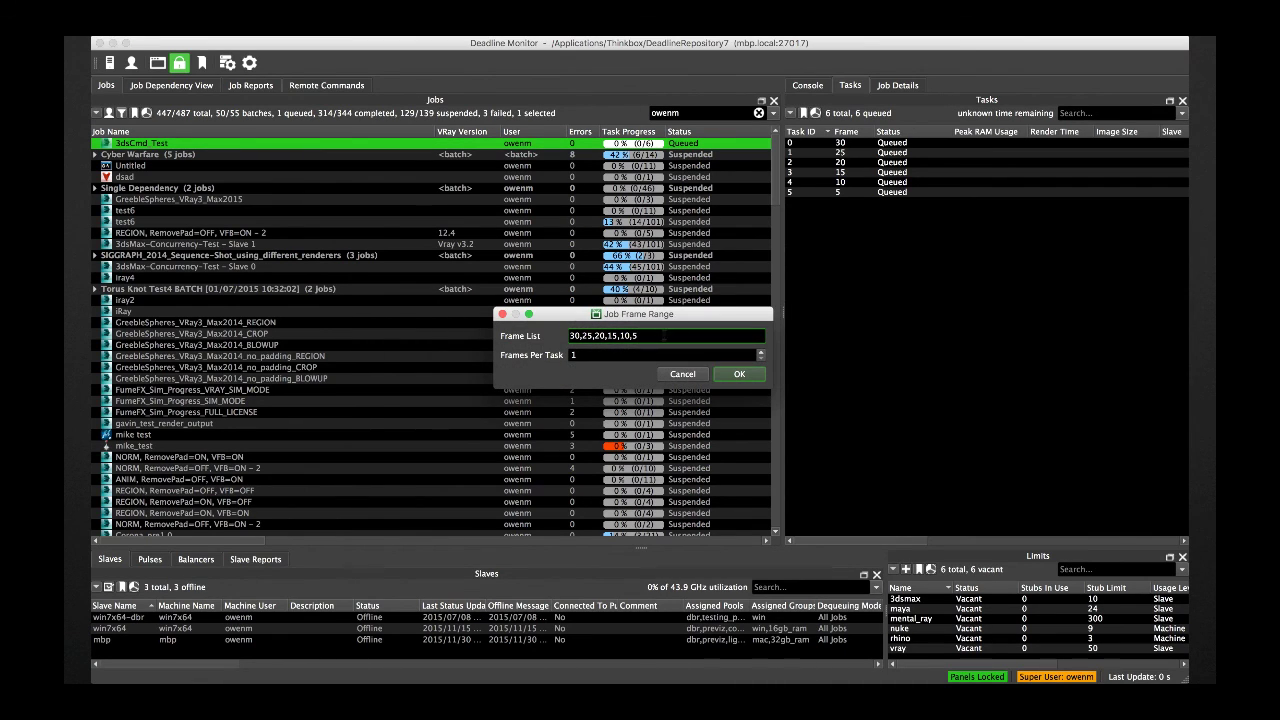
- Combine single frames and a range in the 3dsCmd_Test job's frame list as 5,18,28-100 and accept requeuing its tasks
drag(661, 336, 550, 340)
text(5,18,28-100)
click(727, 376)
click(727, 374)
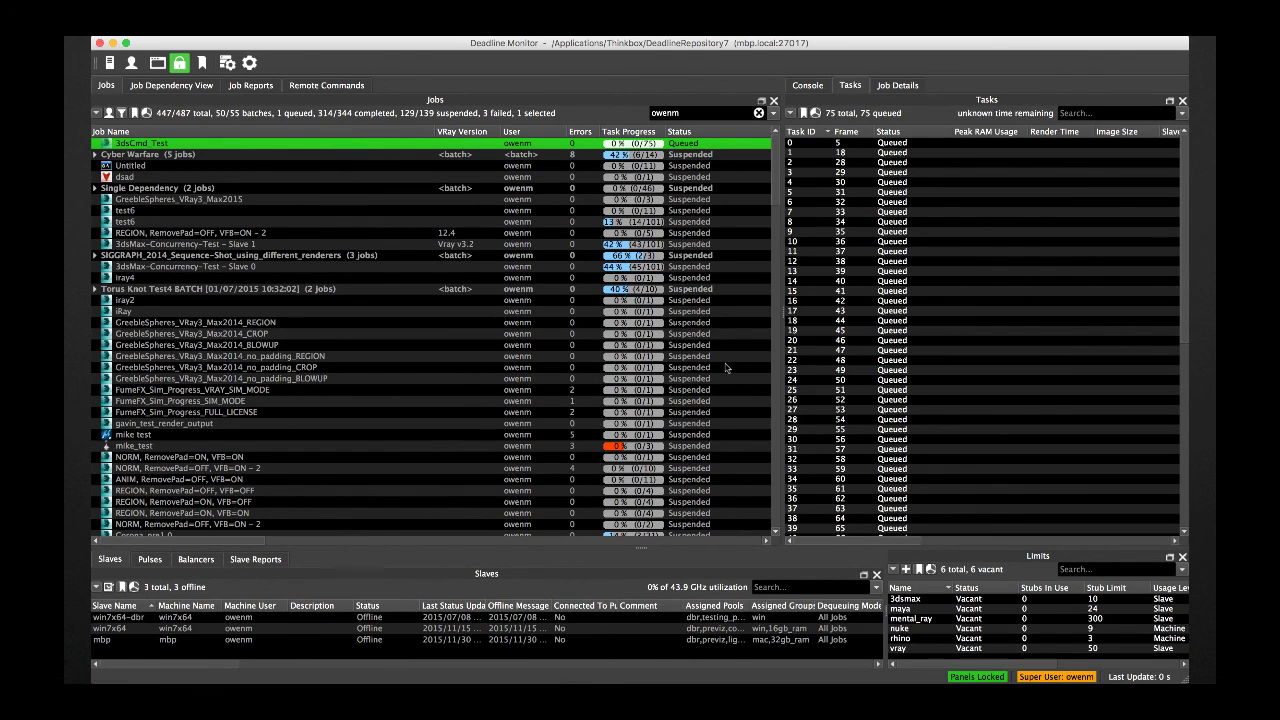
- Set the 3dsCmd_Test job to run every fifth frame first with the frame list 1-50x5,1-50 and accept requeuing its tasks
key(super+f)
triple_click(662, 336)
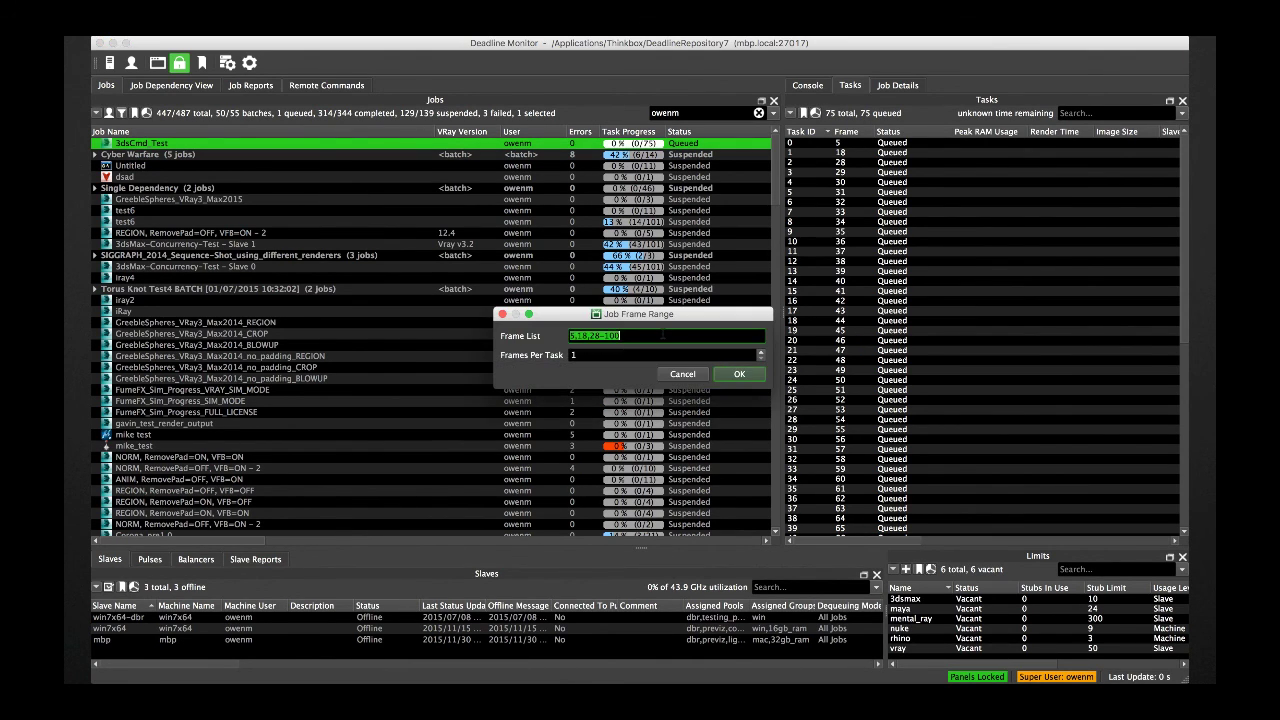
text(1-50x5,1-50)
click(729, 378)
click(720, 364)
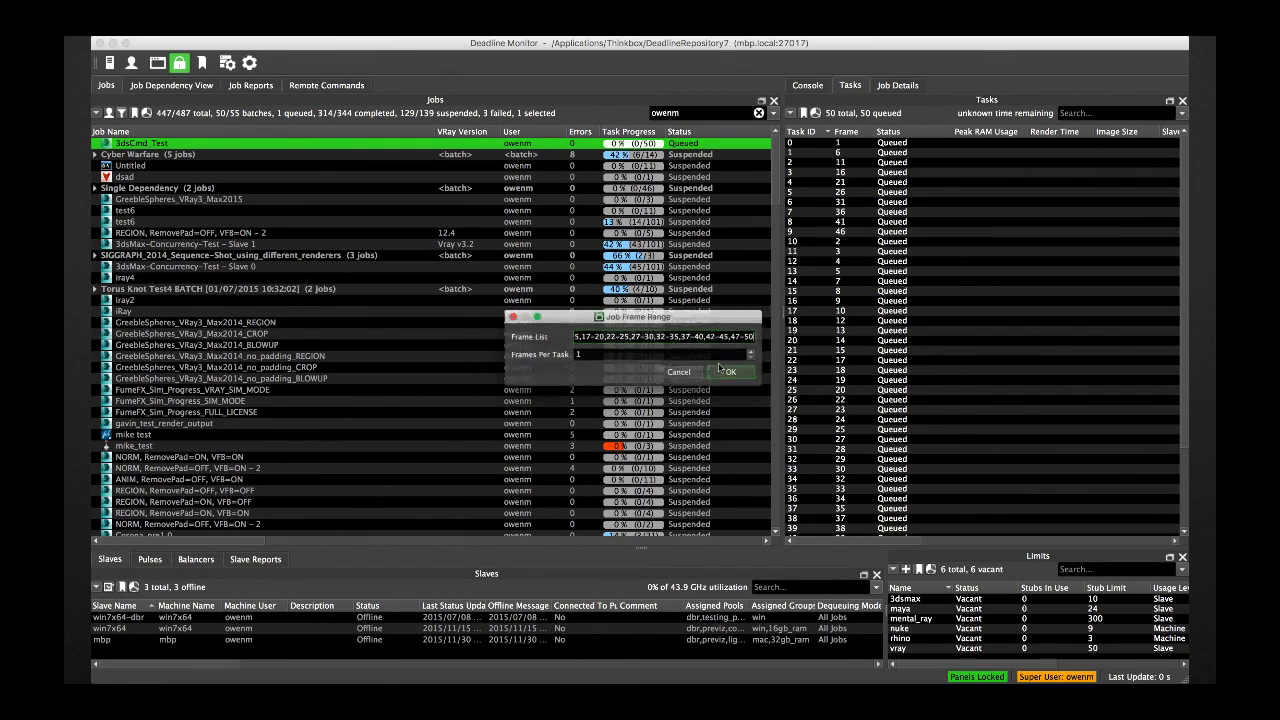
- Give the 3dsCmd_Test job the progressively finer frame list 1-30x10,1-30x5,1-30 and accept requeuing its tasks
triple_click(666, 336)
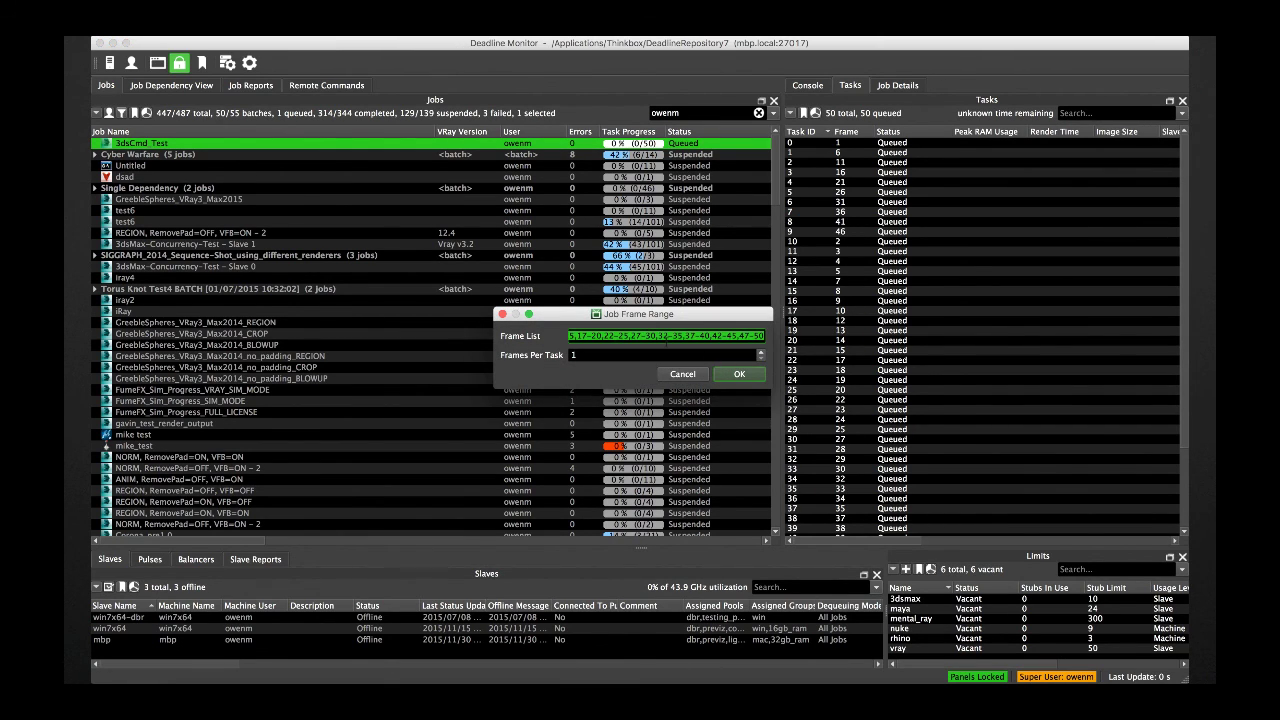
text(1-30x)
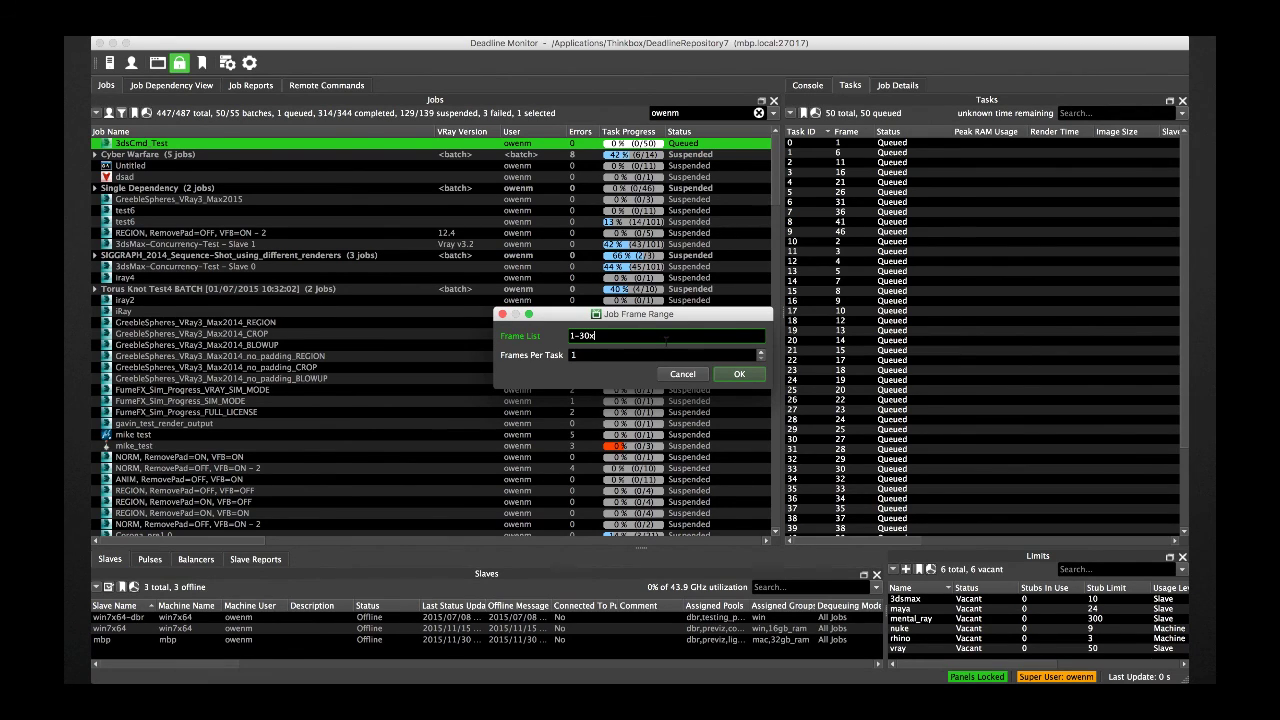
text(10,1-30x5,1-30)
click(730, 376)
click(722, 362)
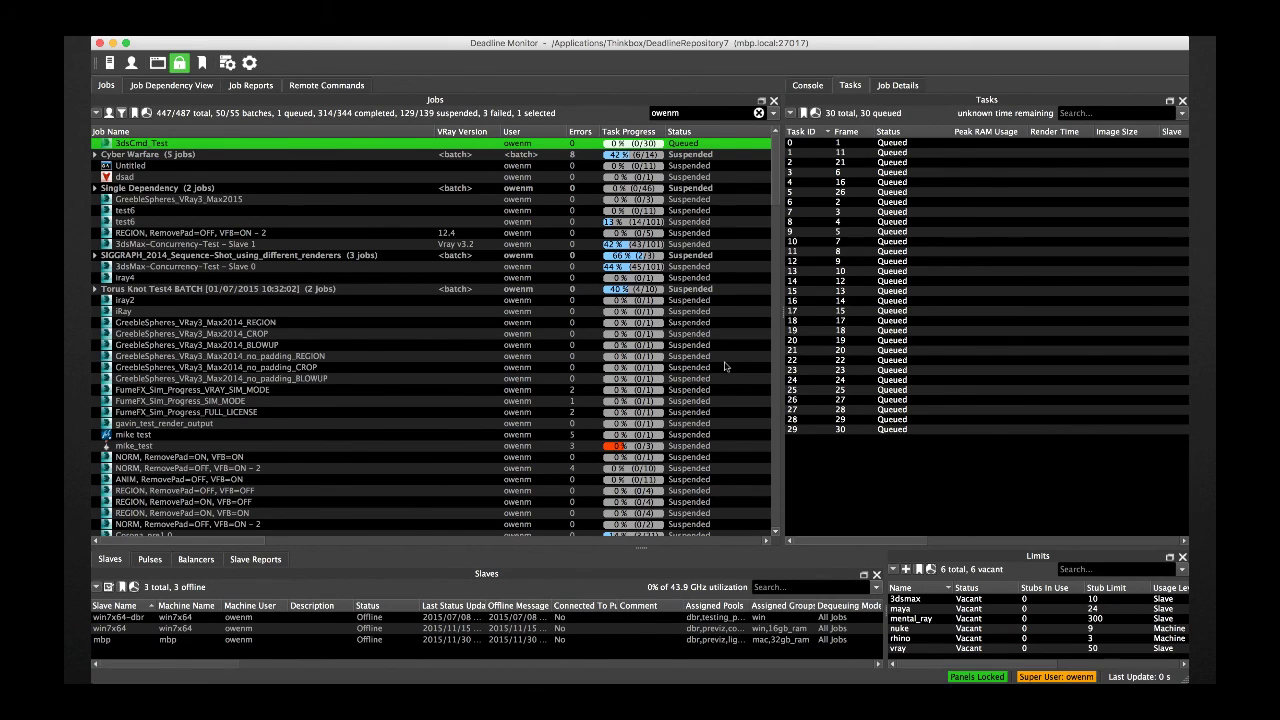
- Mix reversed and forward stepped ranges in the 3dsCmd_Test job's frame list as 30-1x10,1-30x5,30-1x2,30-1 and accept requeuing its tasks
key(super+f)
triple_click(687, 336)
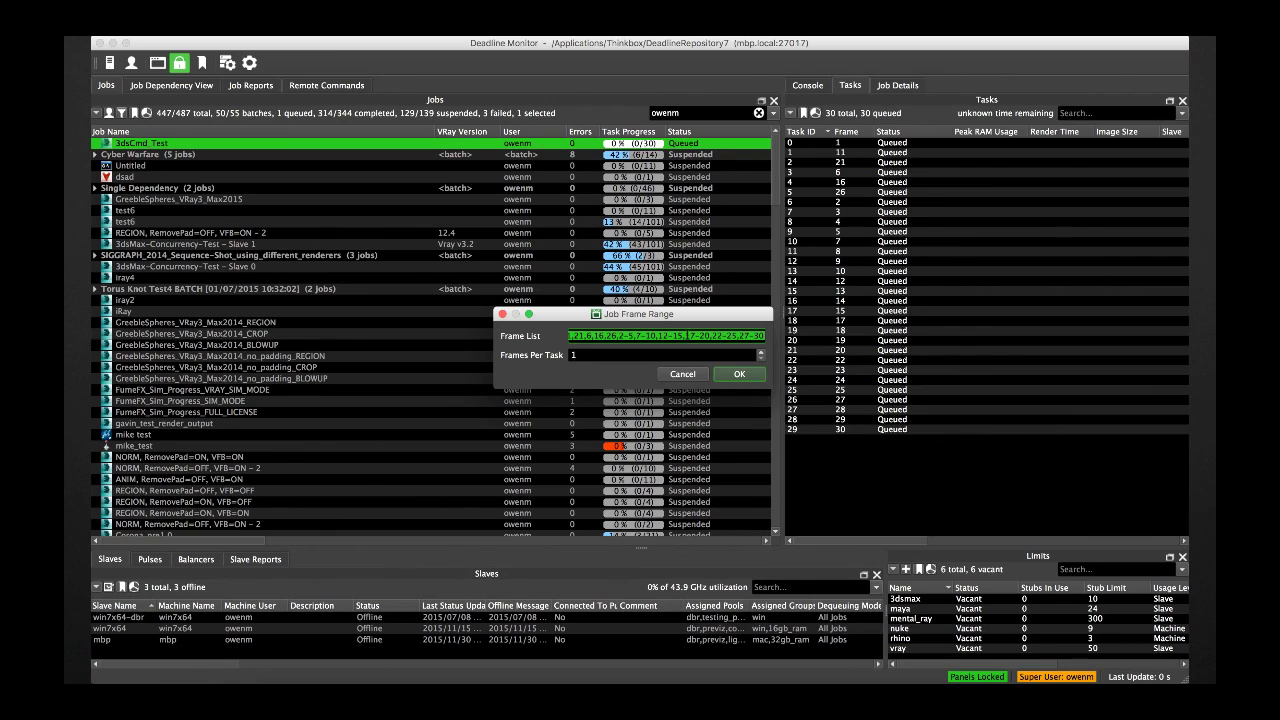
text(30-1)
text(10)
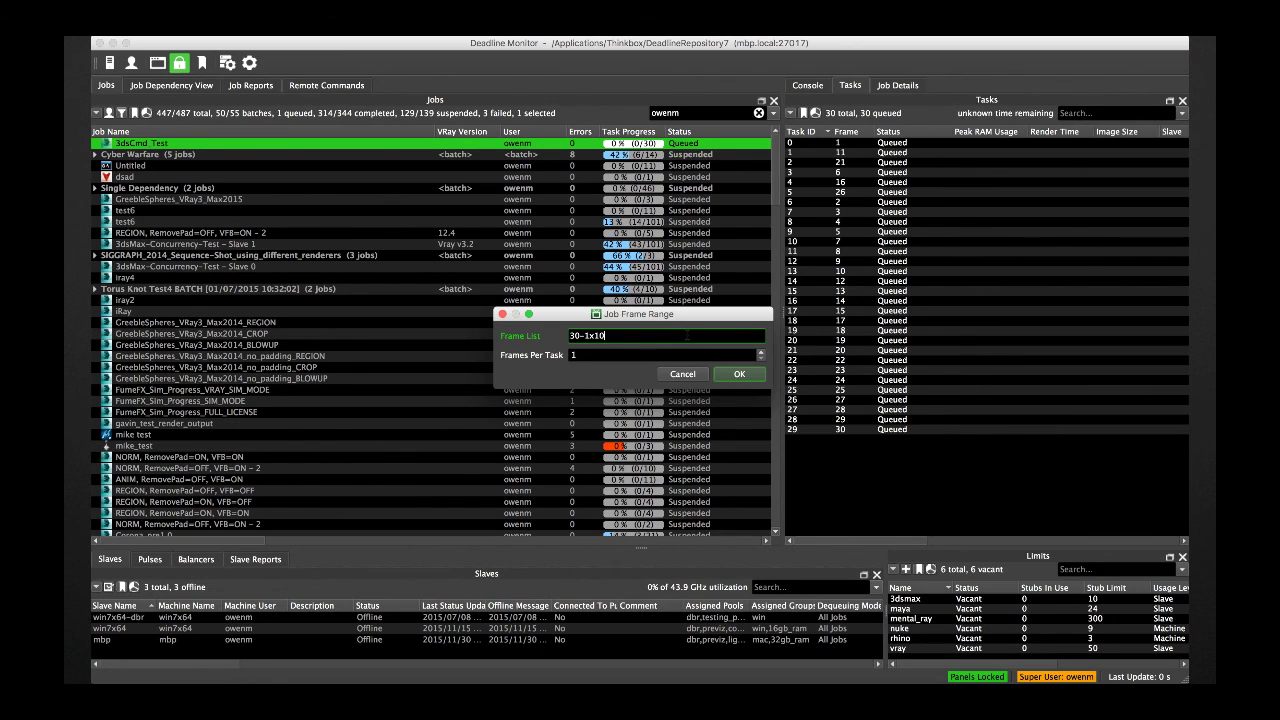
text(,1-30x5,30-1x2,30-1)
click(740, 374)
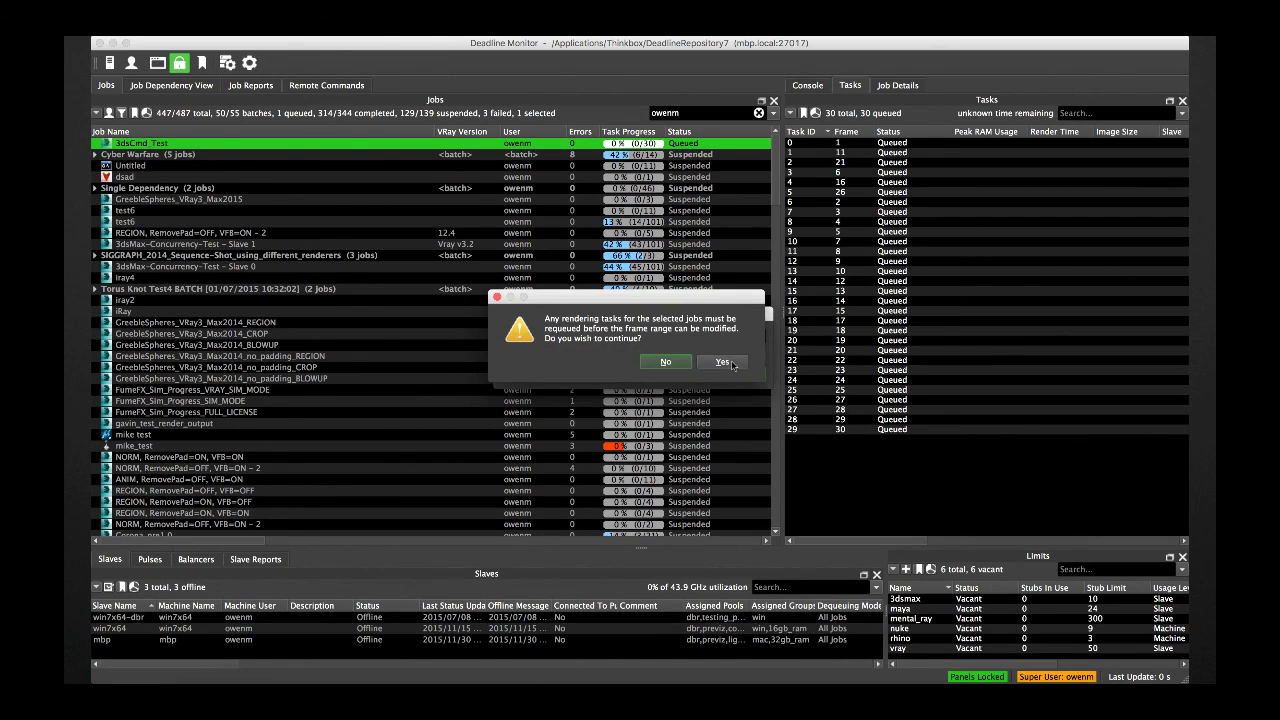
click(730, 363)
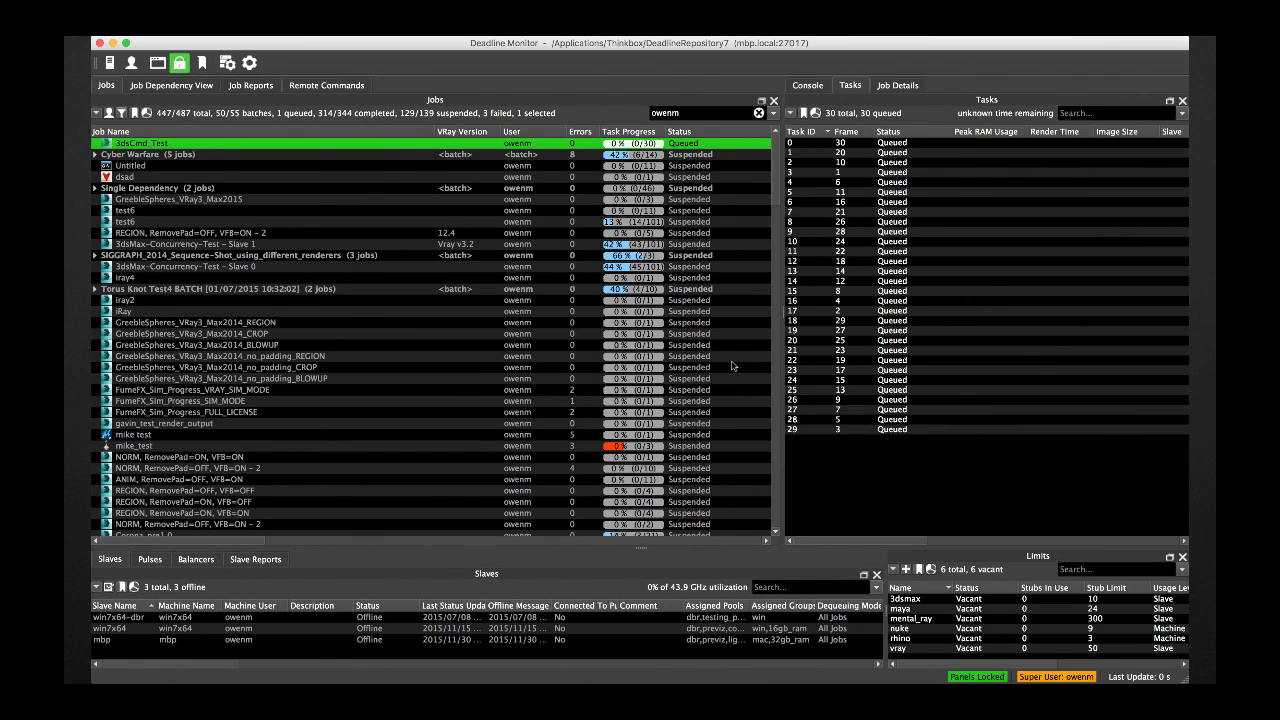